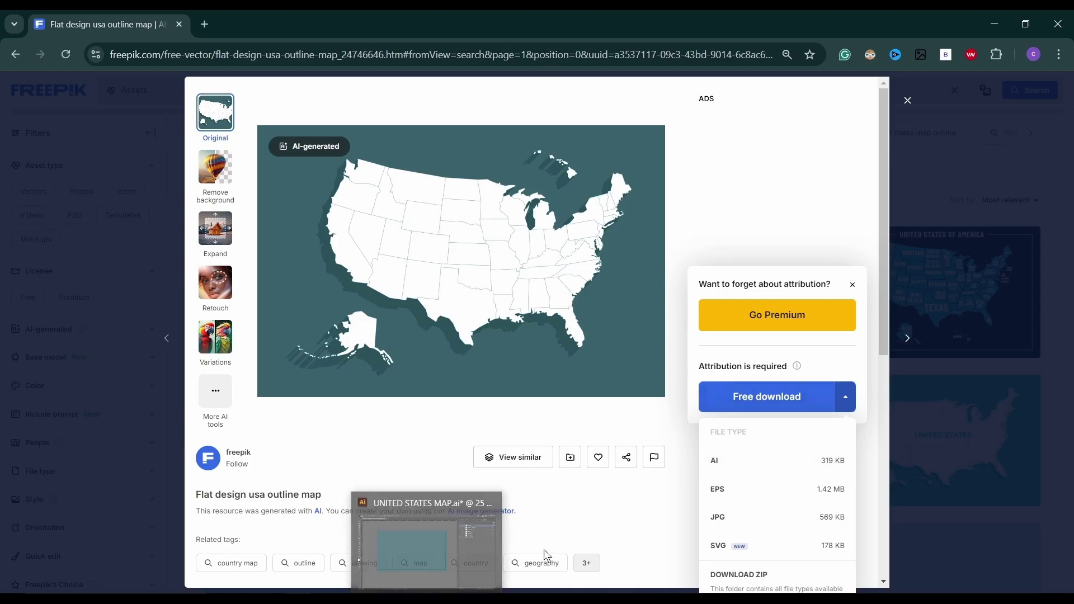
- In the map file, expand the OBJECTS groups and the MID RED and LIGHT RED sublayers
{"action": "left_click", "coordinate": [548, 556]}
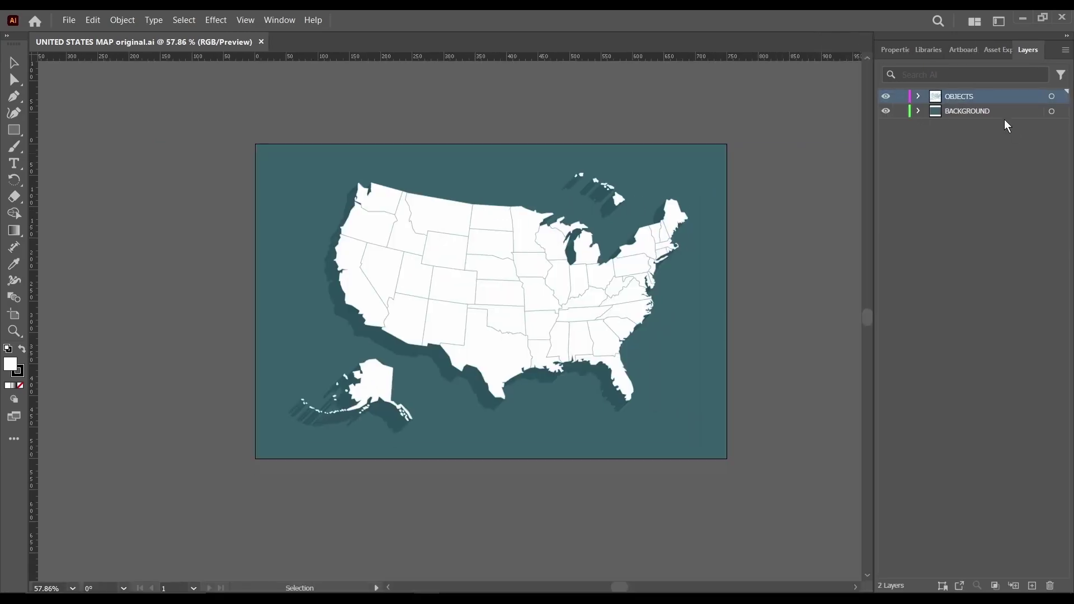
{"action": "left_click", "coordinate": [918, 96]}
{"action": "left_click", "coordinate": [886, 126]}
{"action": "left_click", "coordinate": [886, 140]}
{"action": "left_click", "coordinate": [935, 141]}
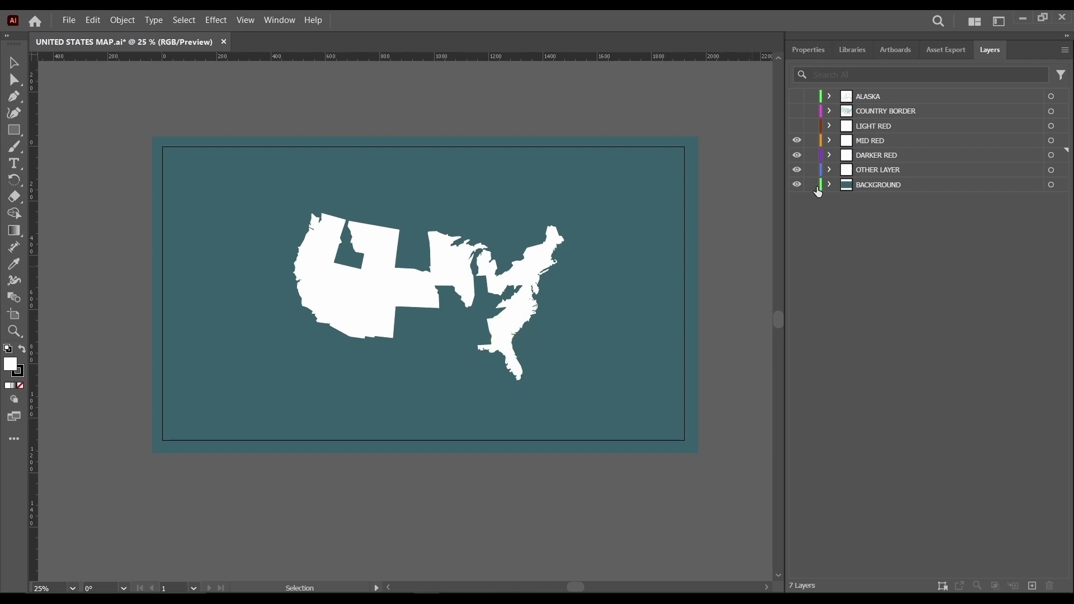
{"action": "left_click", "coordinate": [830, 141]}
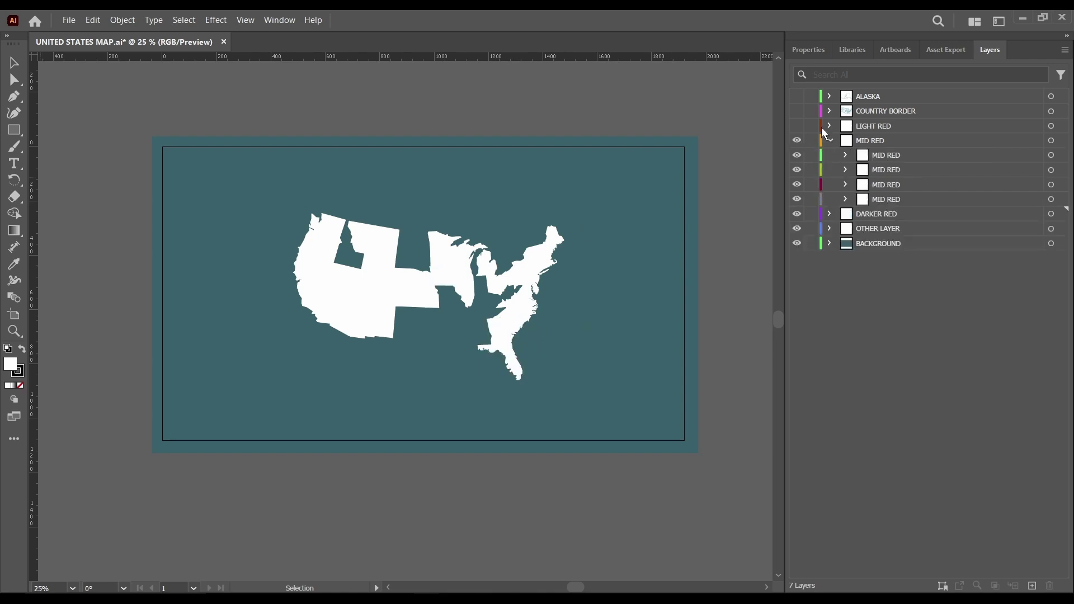
{"action": "left_click", "coordinate": [831, 141]}
{"action": "left_click", "coordinate": [797, 125]}
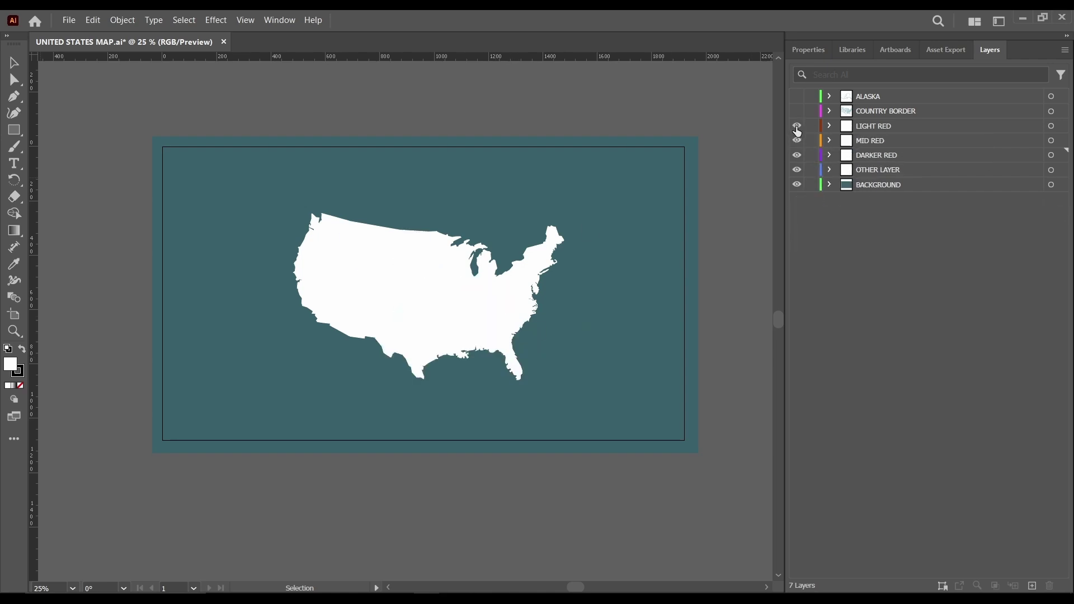
{"action": "left_click", "coordinate": [798, 127]}
{"action": "left_click", "coordinate": [831, 126]}
{"action": "left_click", "coordinate": [894, 140]}
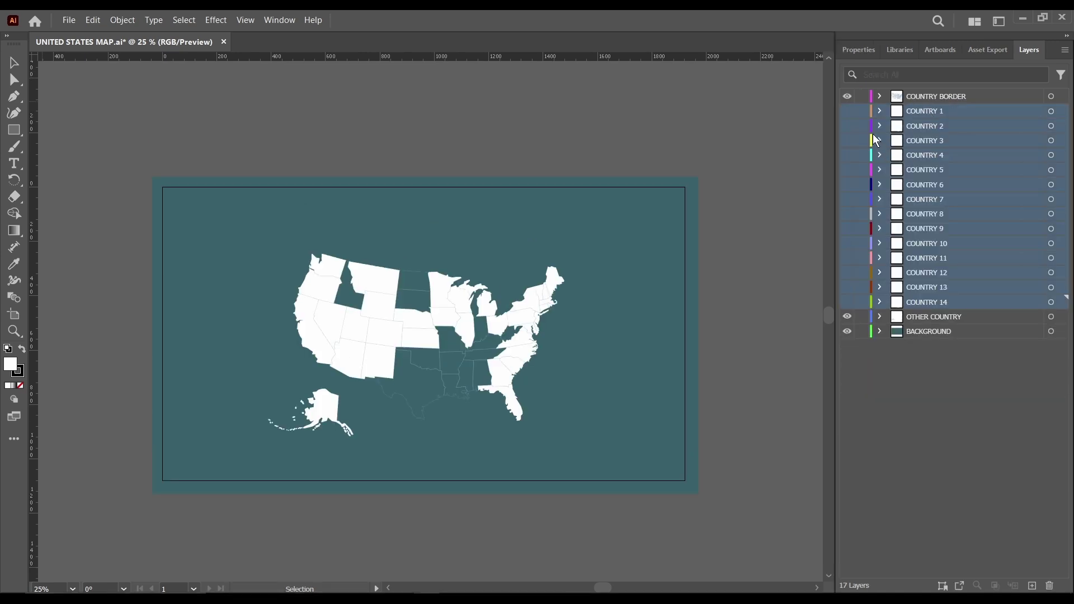
- Make layers COUNTRY 1 through COUNTRY 14 visible and save UNITED STATES MAP.ai
{"action": "left_click", "coordinate": [847, 111]}
{"action": "left_click", "coordinate": [848, 126]}
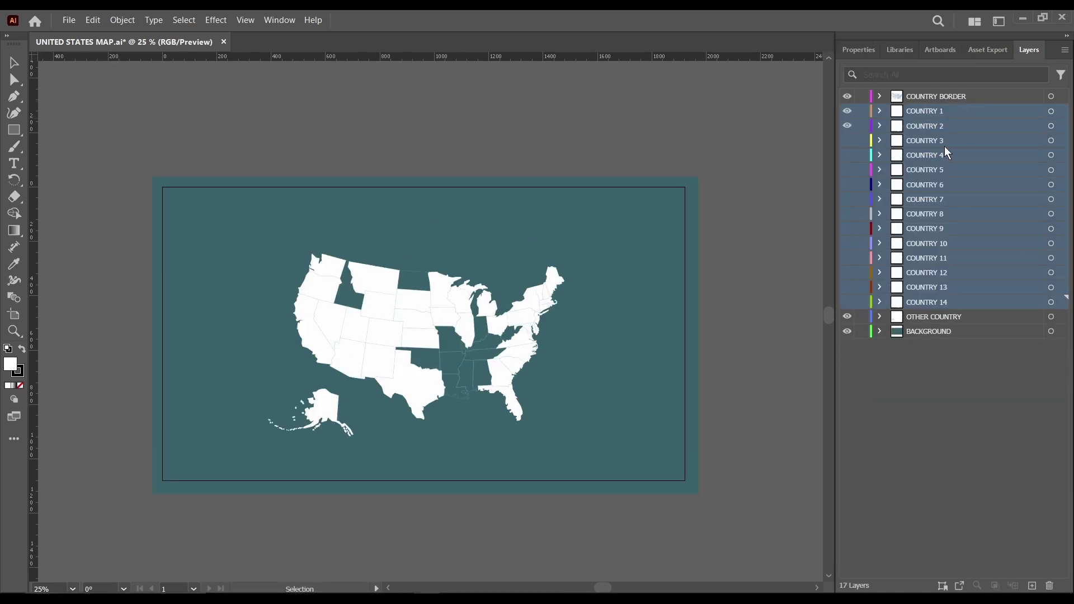
{"action": "left_click", "coordinate": [847, 139]}
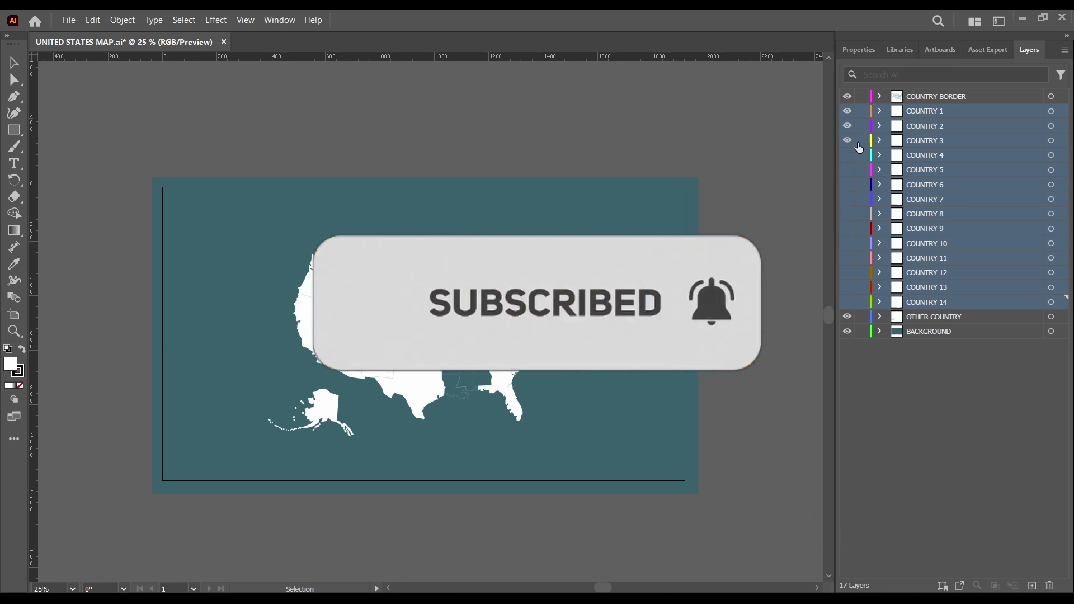
{"action": "left_click", "coordinate": [847, 155]}
{"action": "left_click_drag", "start_coordinate": [851, 177], "coordinate": [848, 252]}
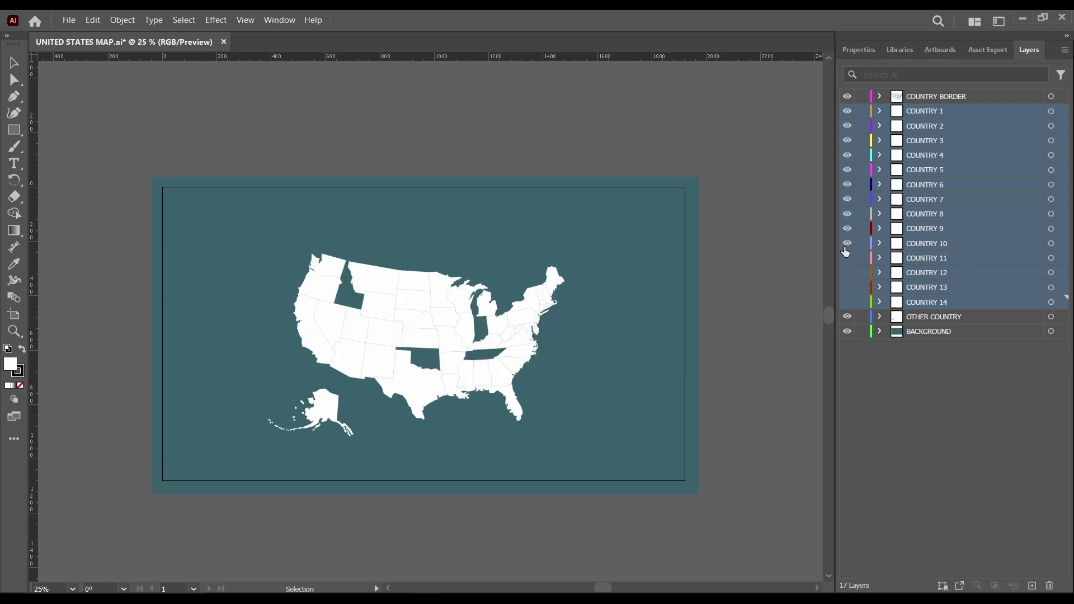
{"action": "left_click", "coordinate": [848, 261]}
{"action": "left_click", "coordinate": [848, 272]}
{"action": "left_click", "coordinate": [847, 287]}
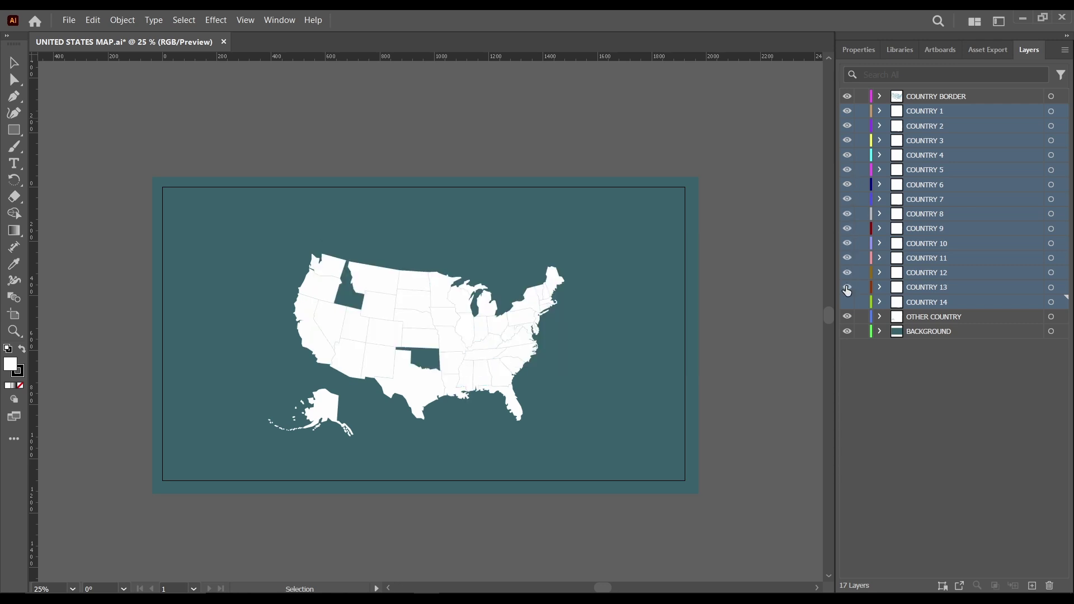
{"action": "left_click", "coordinate": [848, 302]}
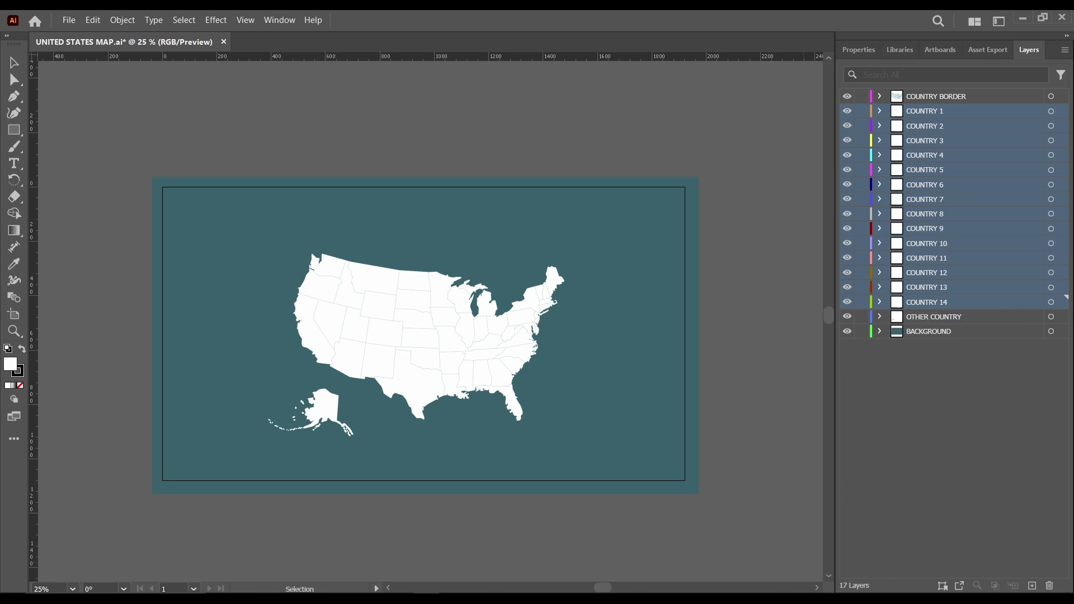
{"action": "key", "text": "ctrl+s"}
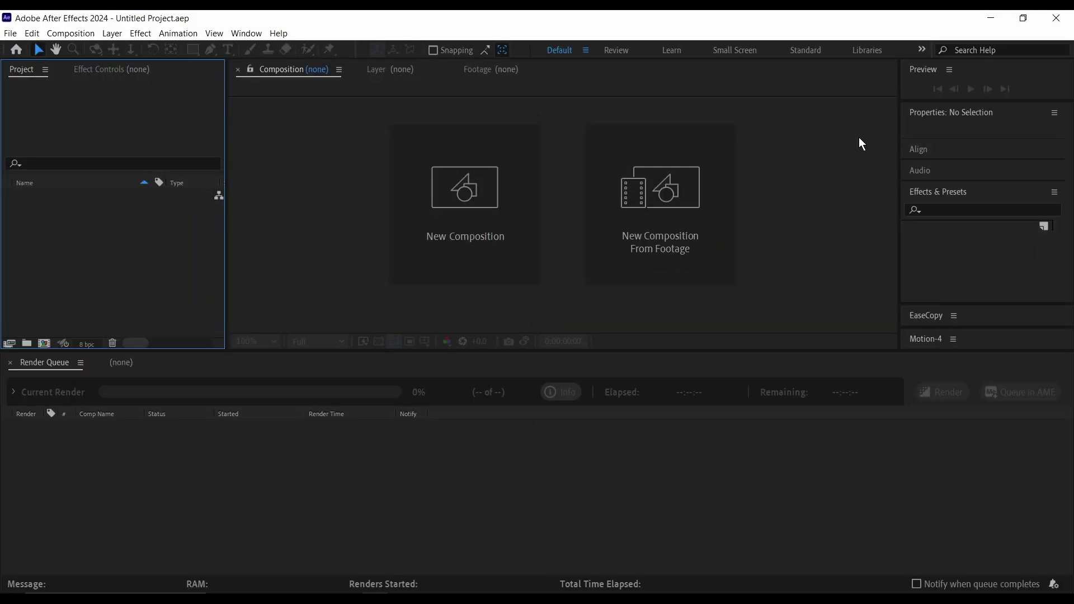
- Create a 1920x1080, 24 fps Comp 1 and choose UNITED STATES MAP.ai for import
{"action": "left_click", "coordinate": [425, 199]}
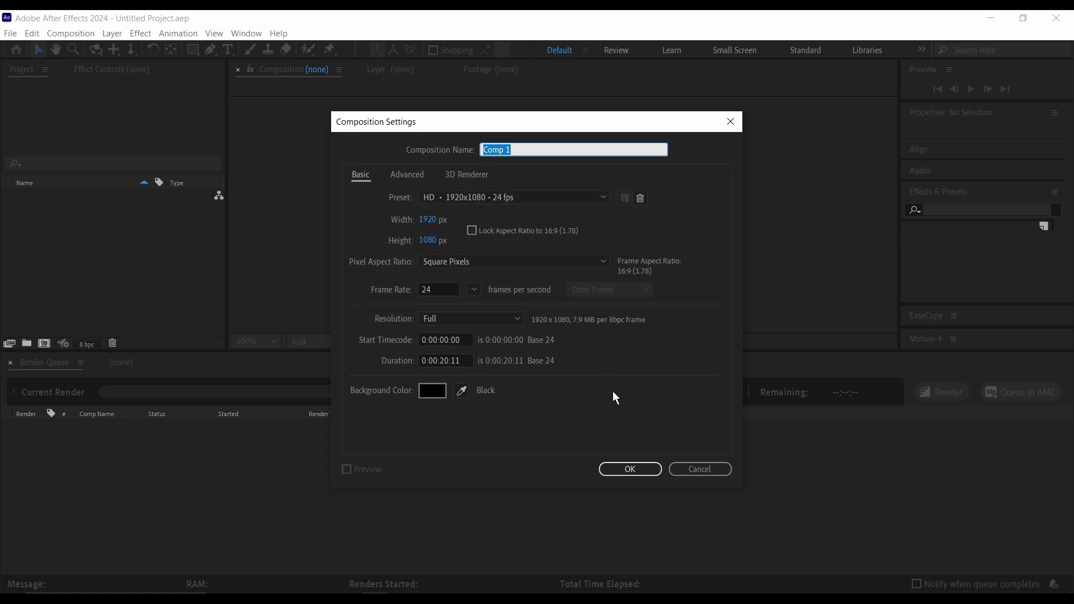
{"action": "left_click", "coordinate": [631, 471]}
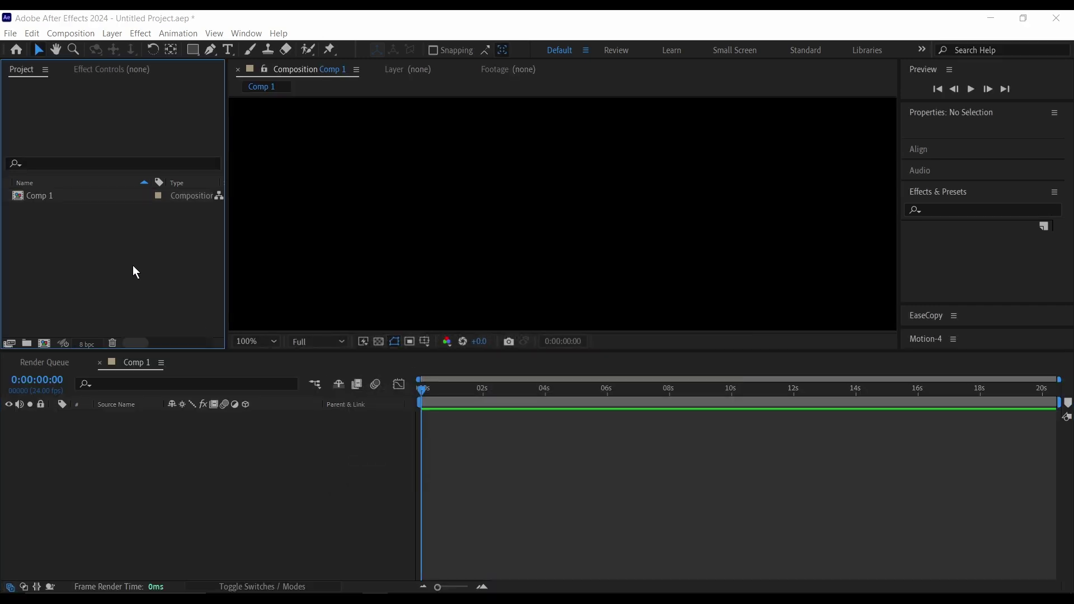
{"action": "double_click", "coordinate": [133, 265]}
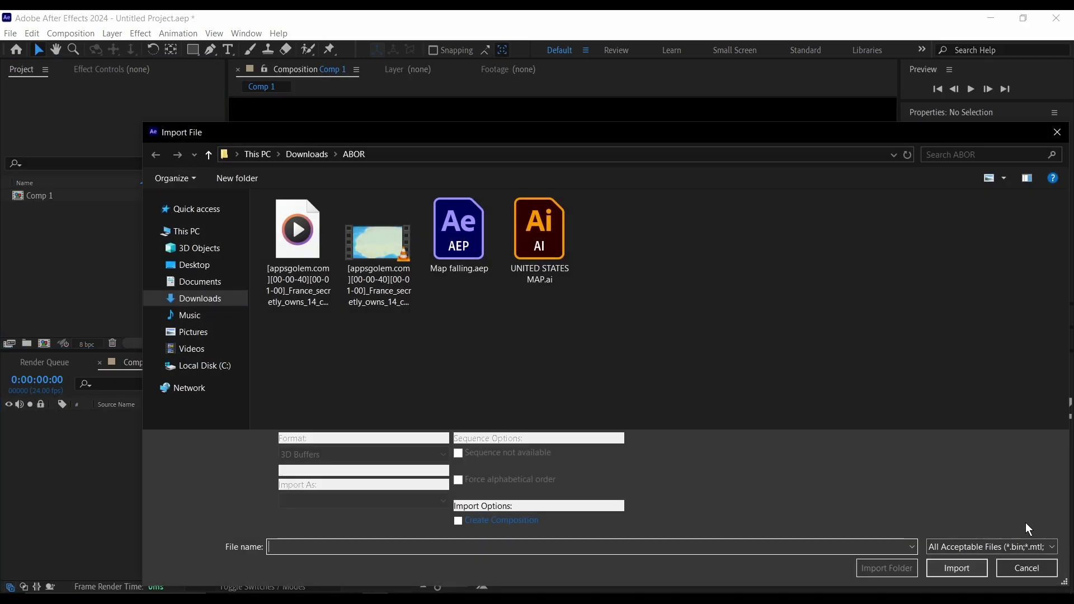
{"action": "double_click", "coordinate": [547, 253]}
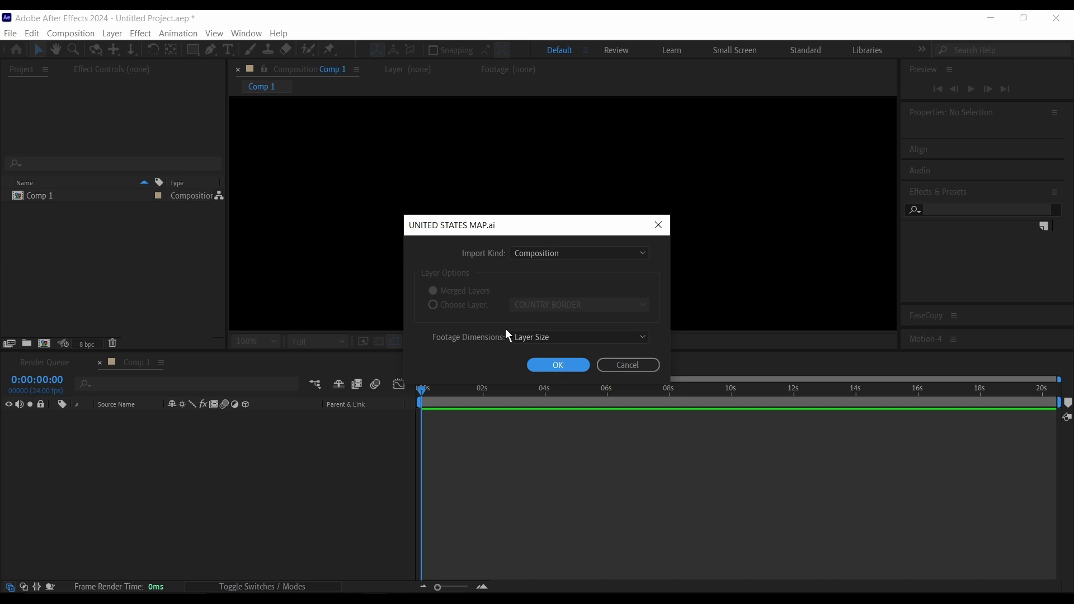
- Import the map as a composition and place it into Comp 1
{"action": "left_click", "coordinate": [540, 366]}
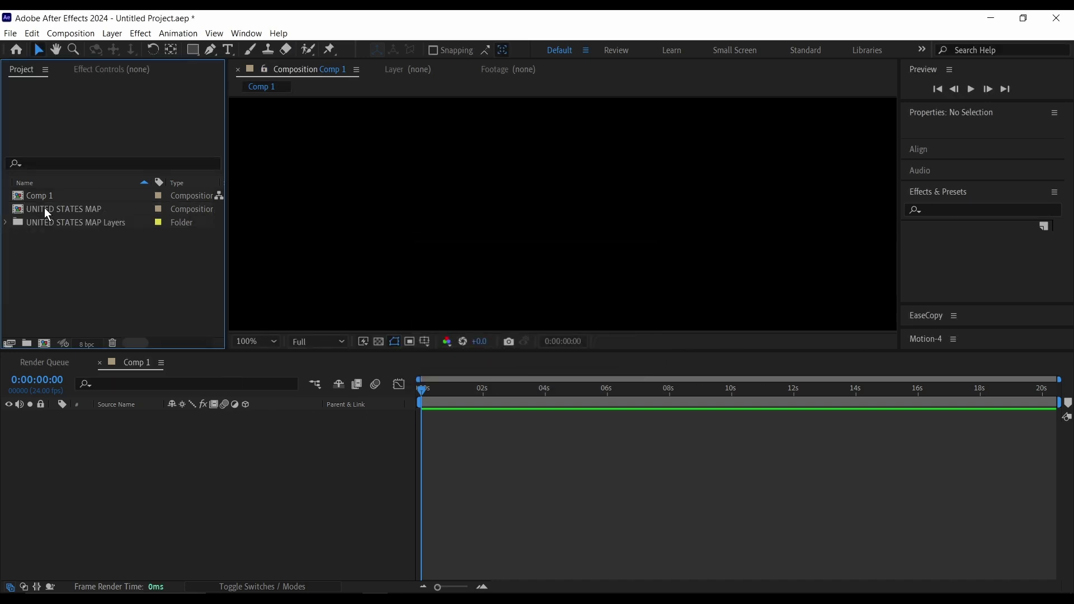
{"action": "left_click_drag", "start_coordinate": [44, 208], "coordinate": [78, 445]}
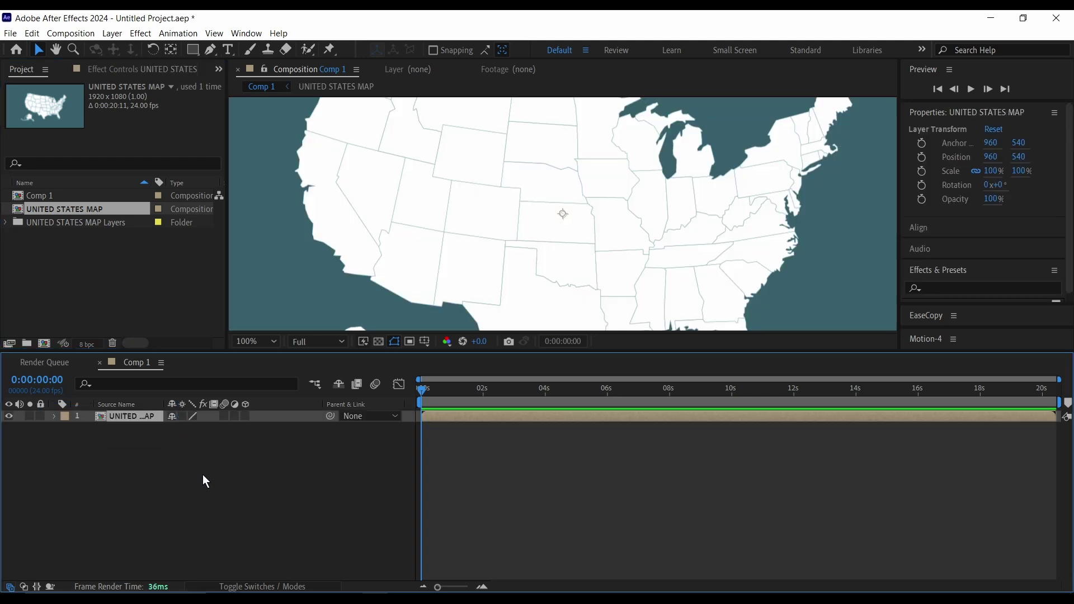
{"action": "key", "text": "comma"}
{"action": "key", "text": "comma"}
{"action": "key", "text": "comma"}
{"action": "key", "text": "comma"}
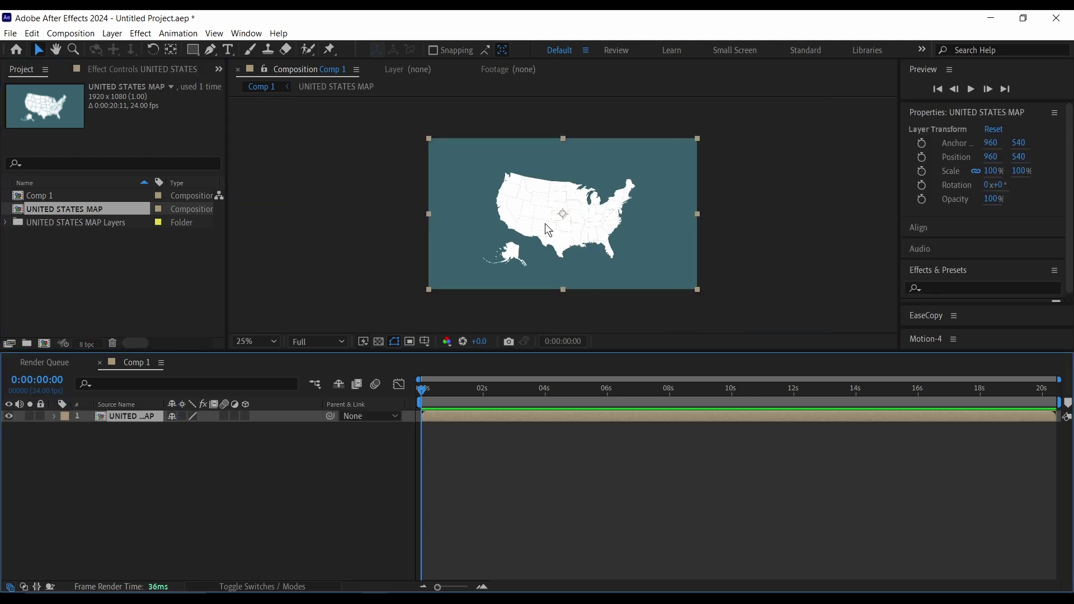
- Open the UNITED STATES MAP composition and select all 17 of its layers
{"action": "double_click", "coordinate": [122, 418]}
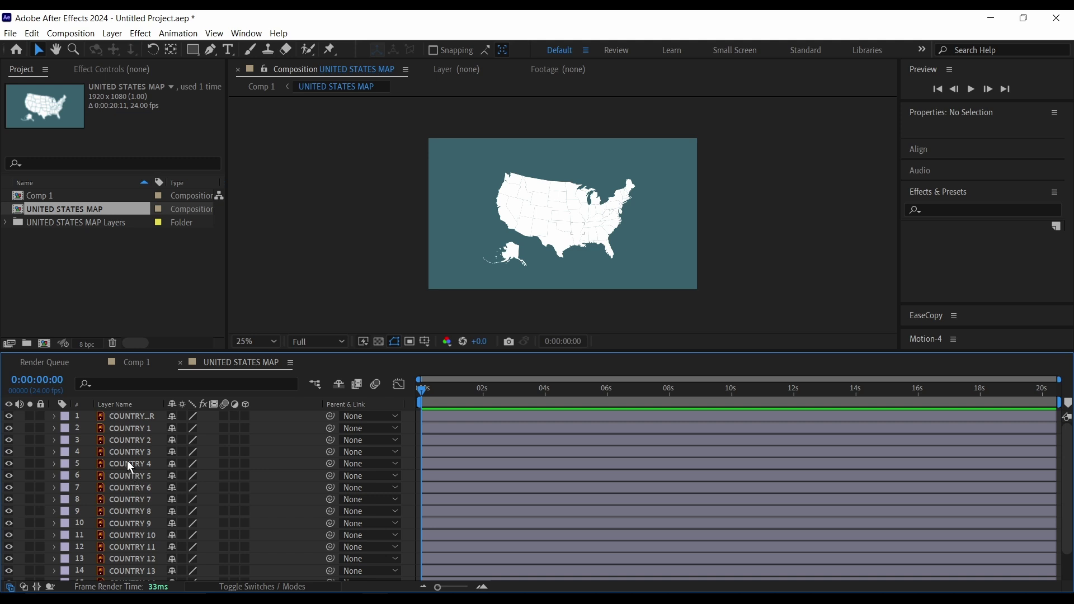
{"action": "left_click", "coordinate": [129, 429]}
{"action": "scroll", "coordinate": [139, 571], "scroll_direction": "down", "scroll_amount": 1}
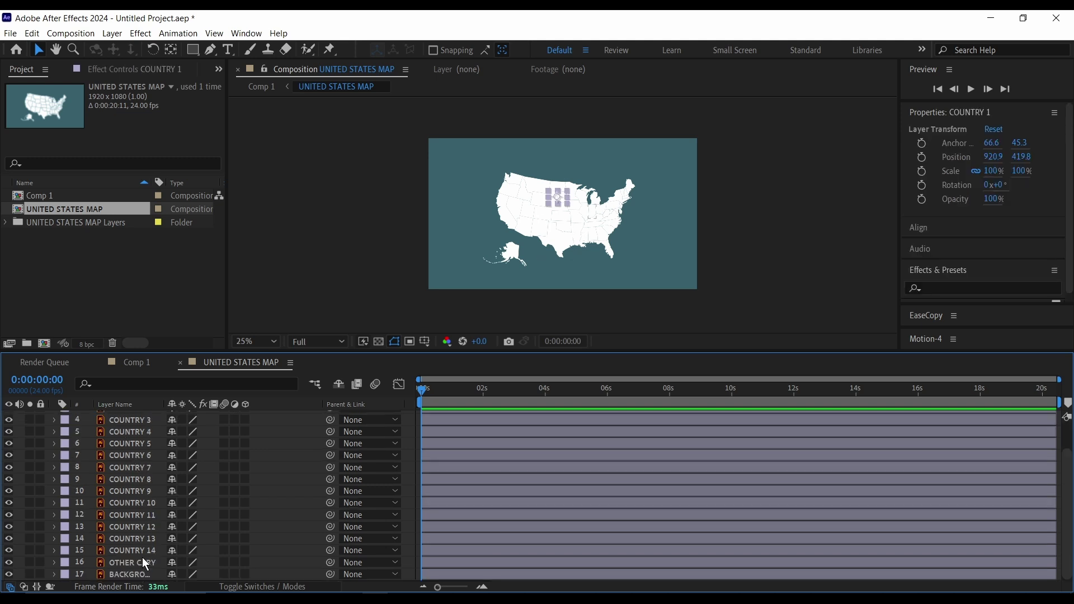
{"action": "scroll", "coordinate": [133, 467], "scroll_direction": "up", "scroll_amount": 1}
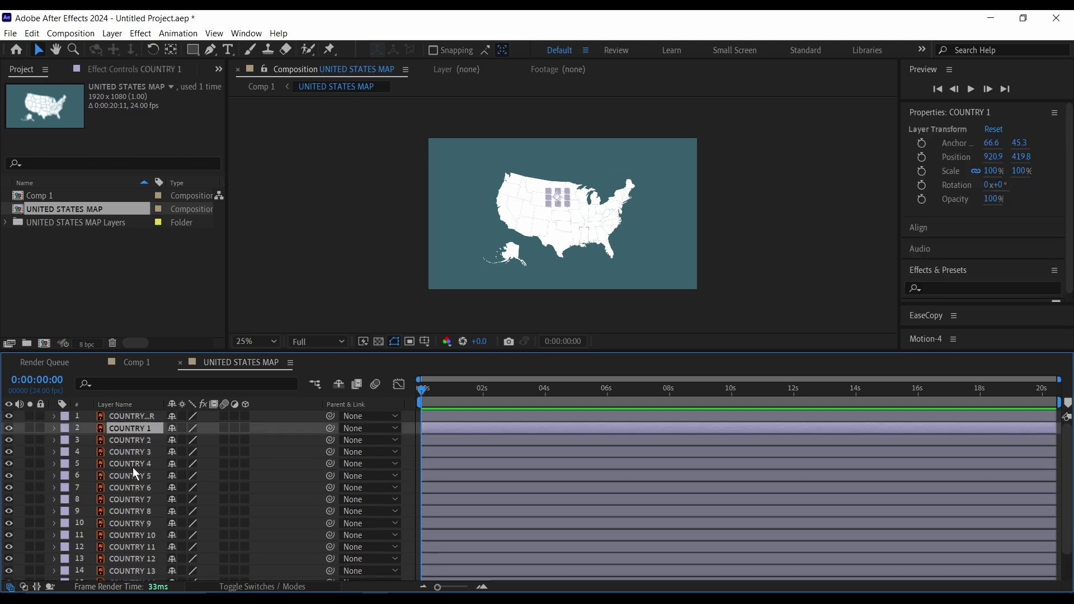
{"action": "left_click", "coordinate": [125, 417]}
{"action": "scroll", "coordinate": [137, 462], "scroll_direction": "down", "scroll_amount": 1}
{"action": "left_click", "coordinate": [138, 574], "text": "shift"}
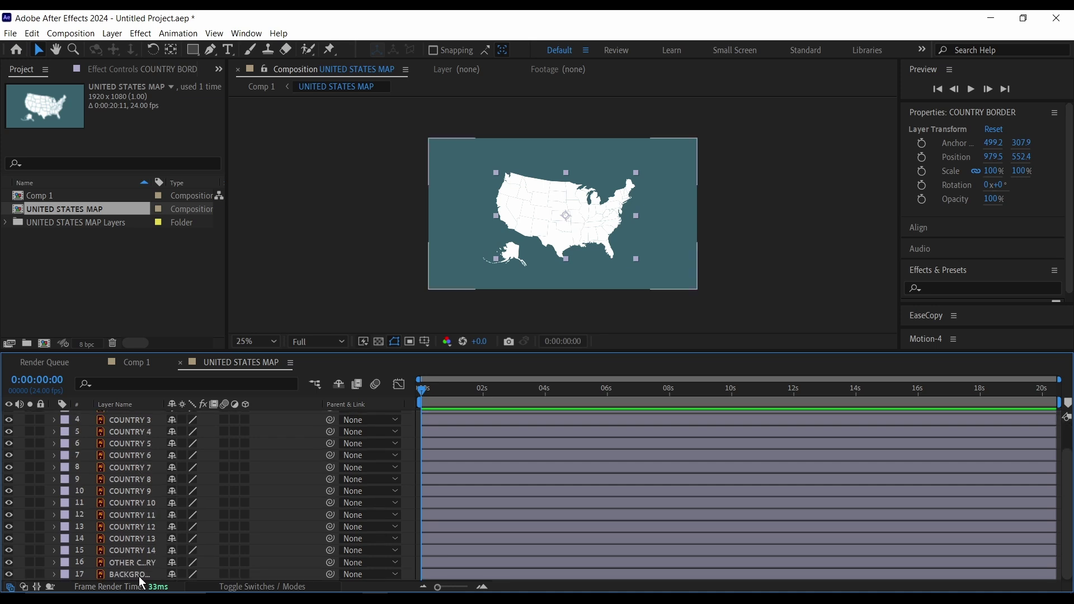
- Turn on continuous rasterization and 3D for all map layers, then select BACKGROUND
{"action": "left_click", "coordinate": [182, 443]}
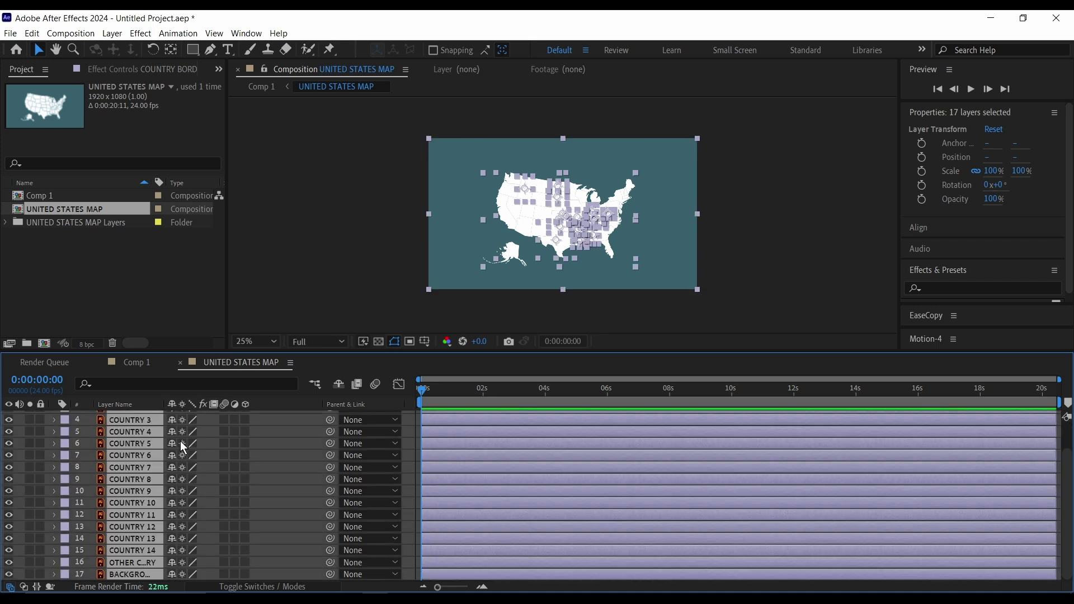
{"action": "left_click", "coordinate": [245, 419]}
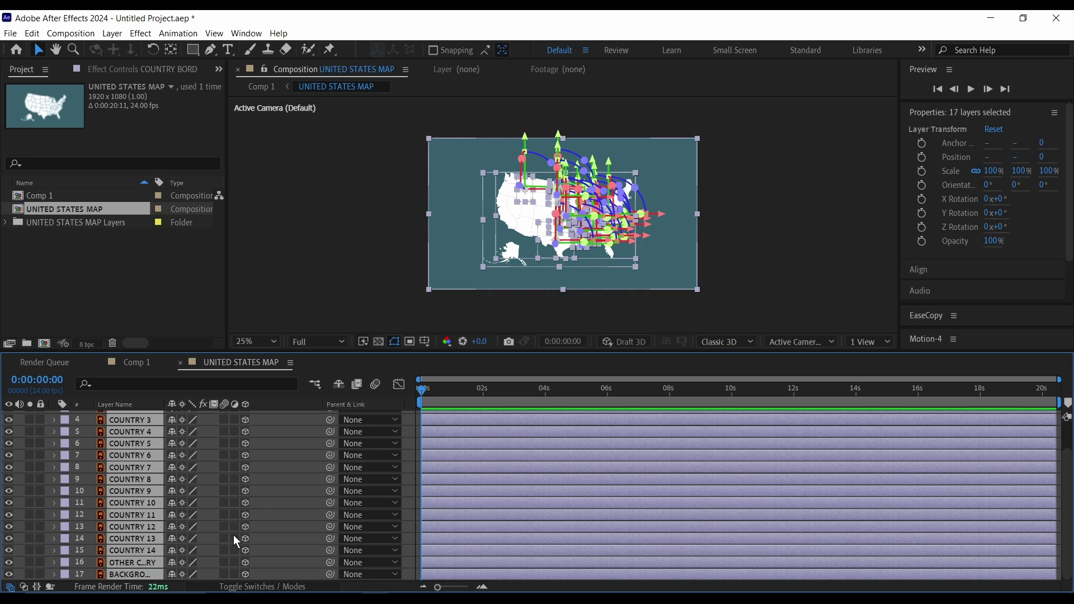
{"action": "key", "text": "F2"}
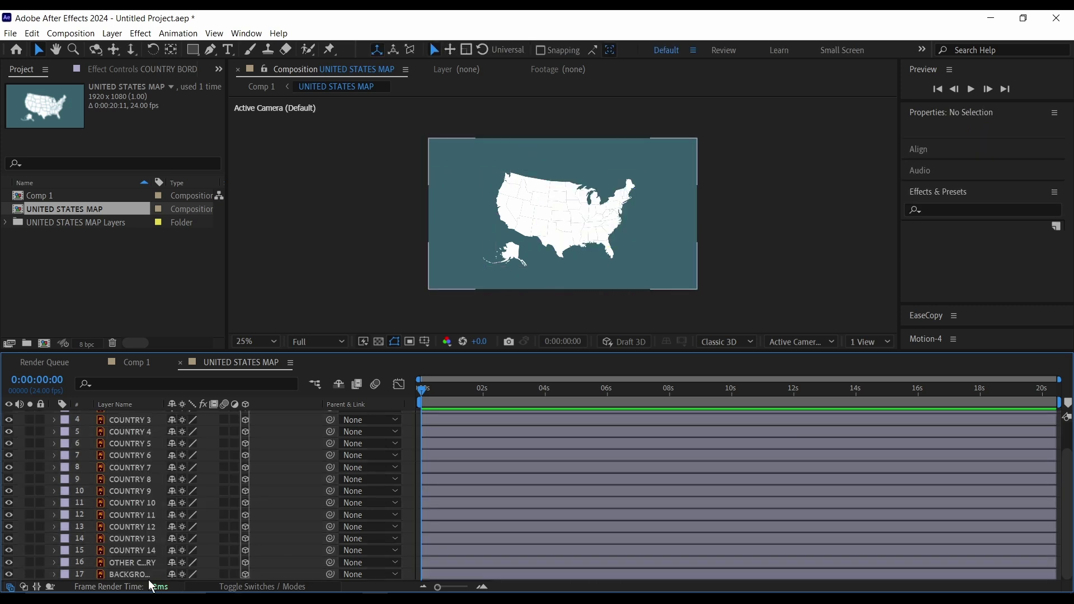
{"action": "left_click", "coordinate": [133, 574]}
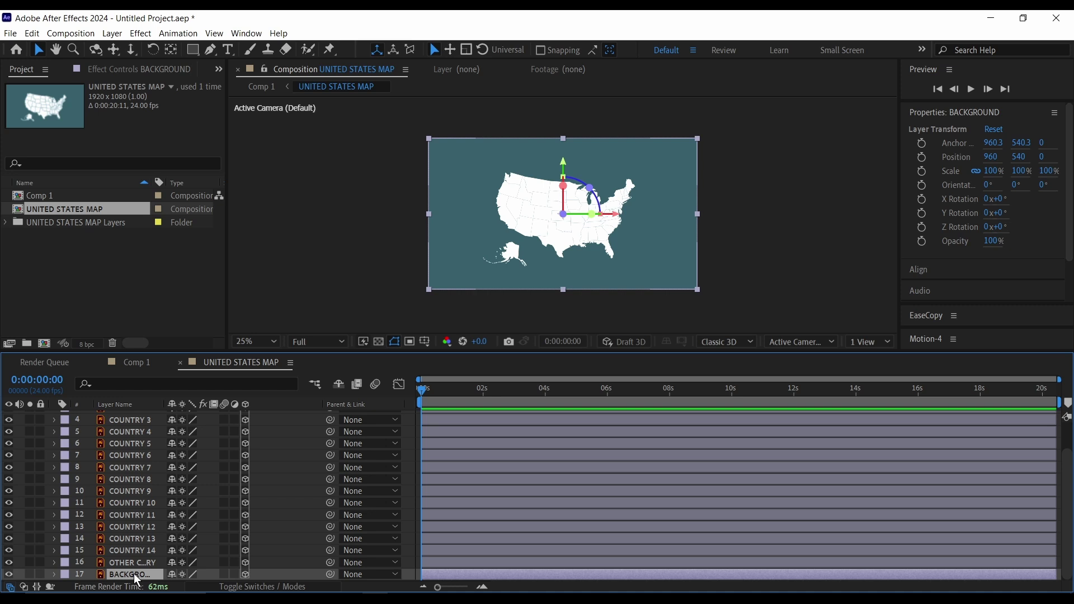
- Delete the teal BACKGROUND layer and select COUNTRY 1 through COUNTRY 14
{"action": "key", "text": "Delete"}
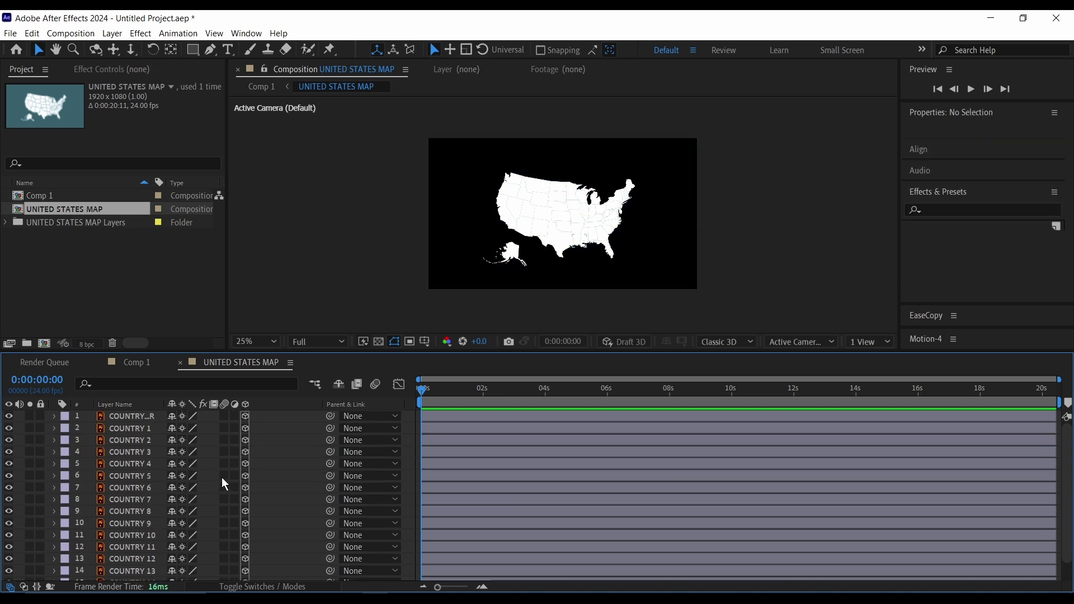
{"action": "left_click", "coordinate": [129, 428]}
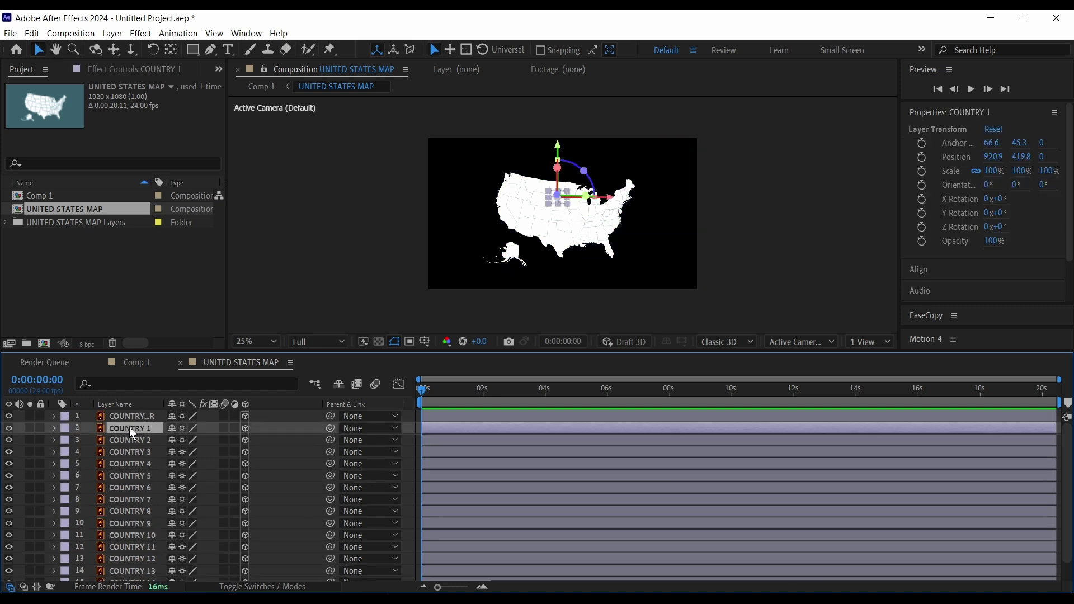
{"action": "scroll", "coordinate": [147, 518], "scroll_direction": "down", "scroll_amount": 2}
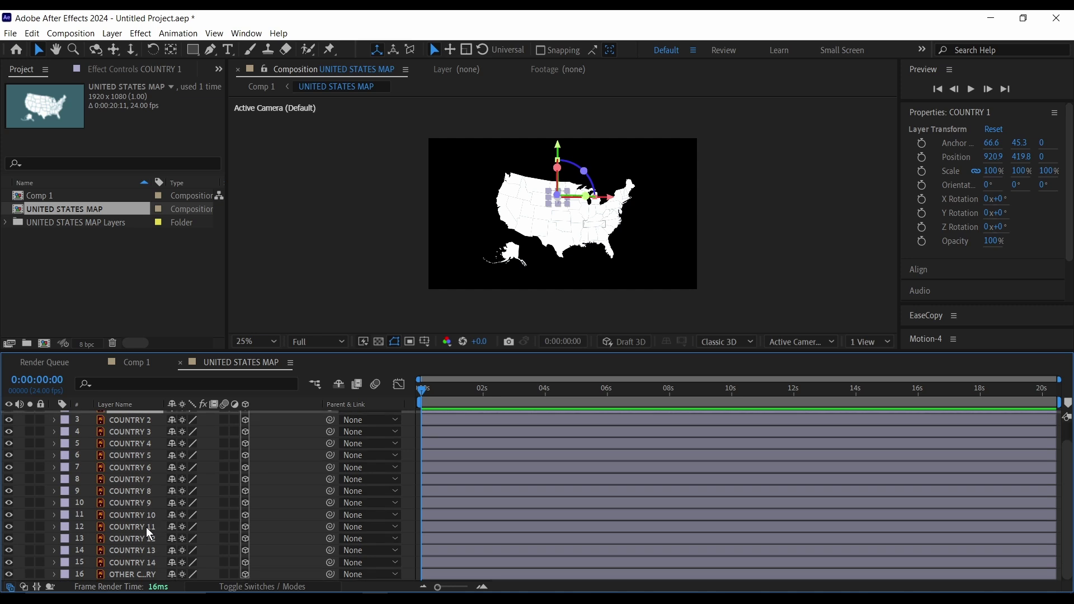
{"action": "left_click", "coordinate": [128, 562], "text": "shift"}
- Create shape layers from the selected country vector layers
{"action": "right_click", "coordinate": [131, 559]}
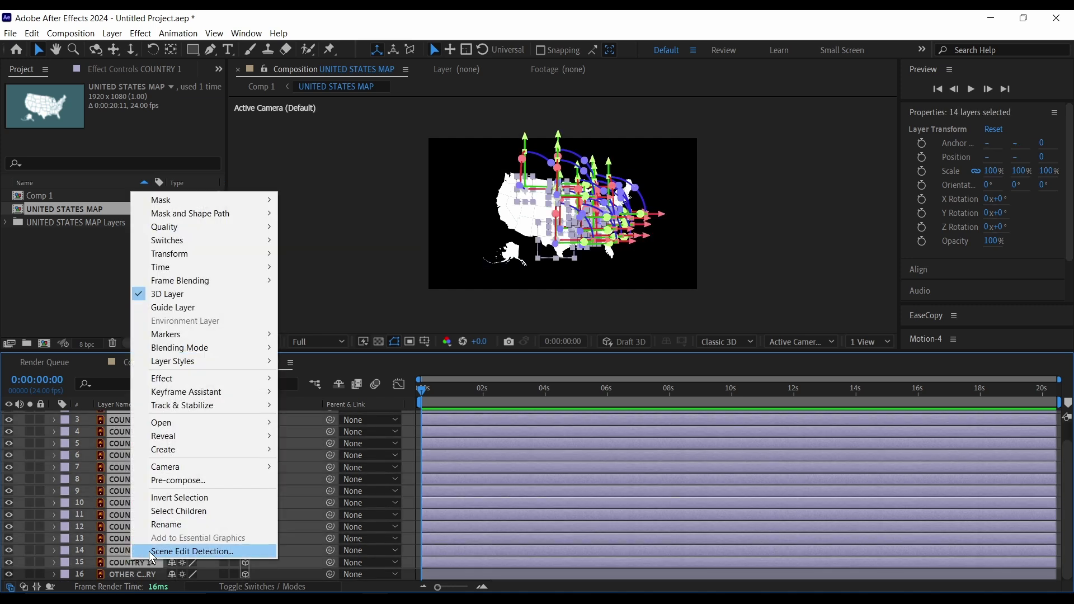
{"action": "mouse_move", "coordinate": [179, 451]}
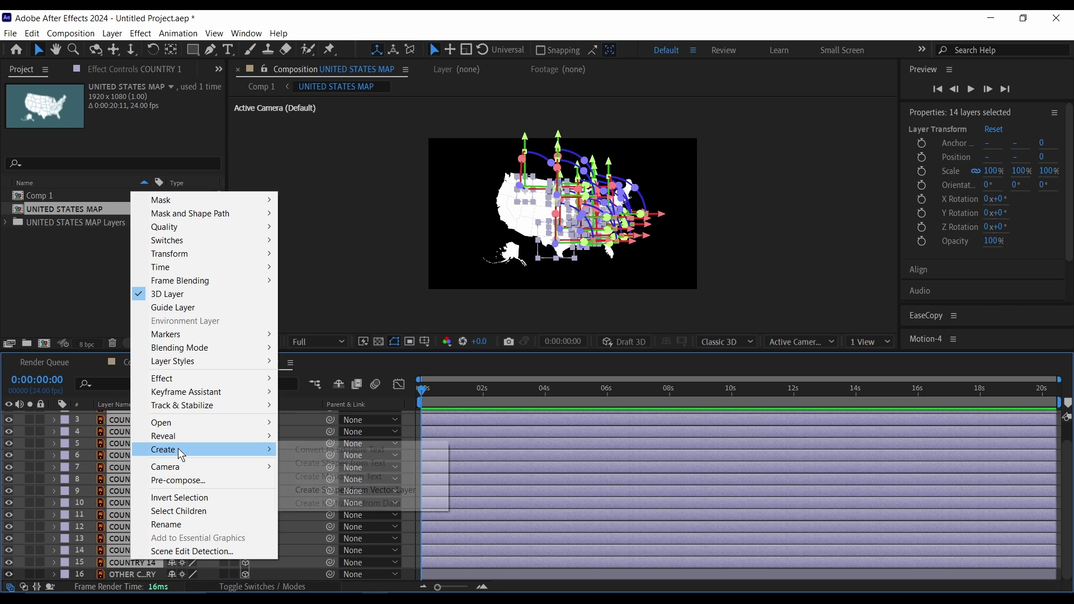
{"action": "left_click", "coordinate": [374, 490]}
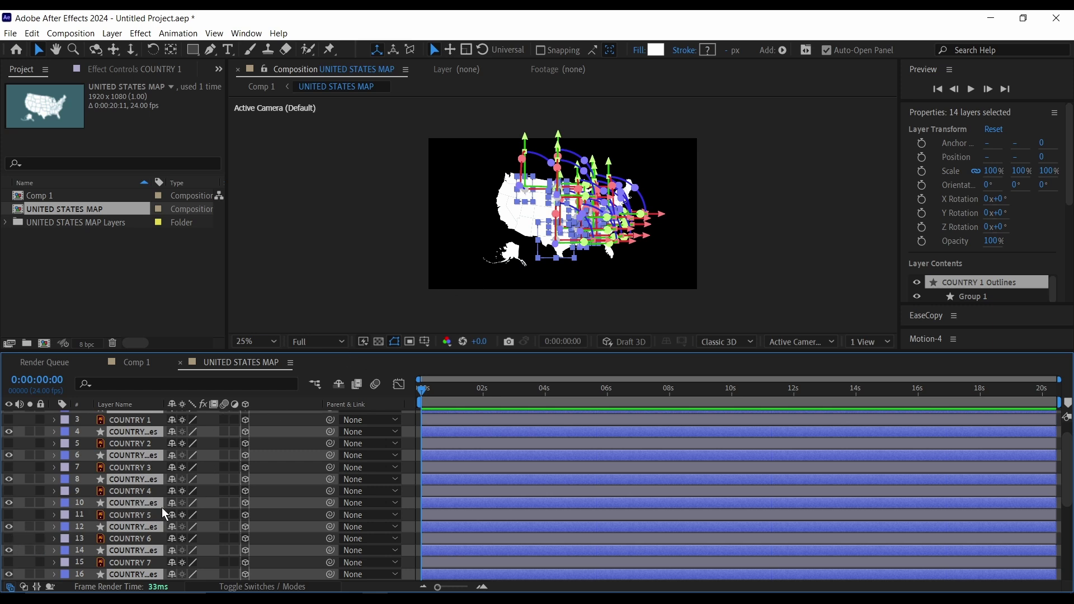
- Deselect all and turn the original COUNTRY layers' visibility back on
{"action": "scroll", "coordinate": [85, 515], "scroll_direction": "up", "scroll_amount": 1}
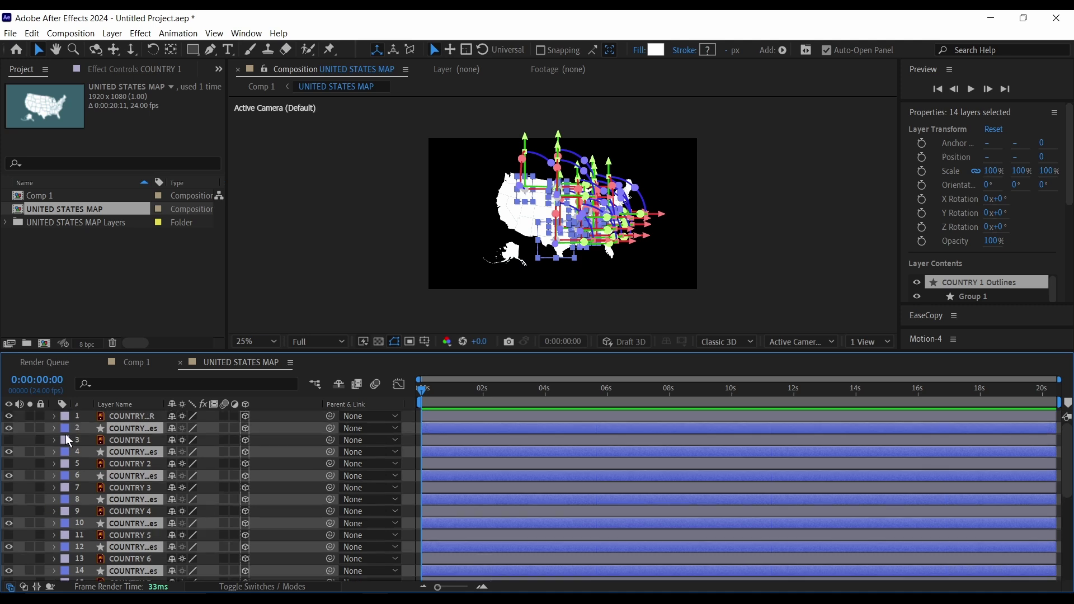
{"action": "left_click", "coordinate": [55, 429]}
{"action": "left_click", "coordinate": [54, 428]}
{"action": "key", "text": "F2"}
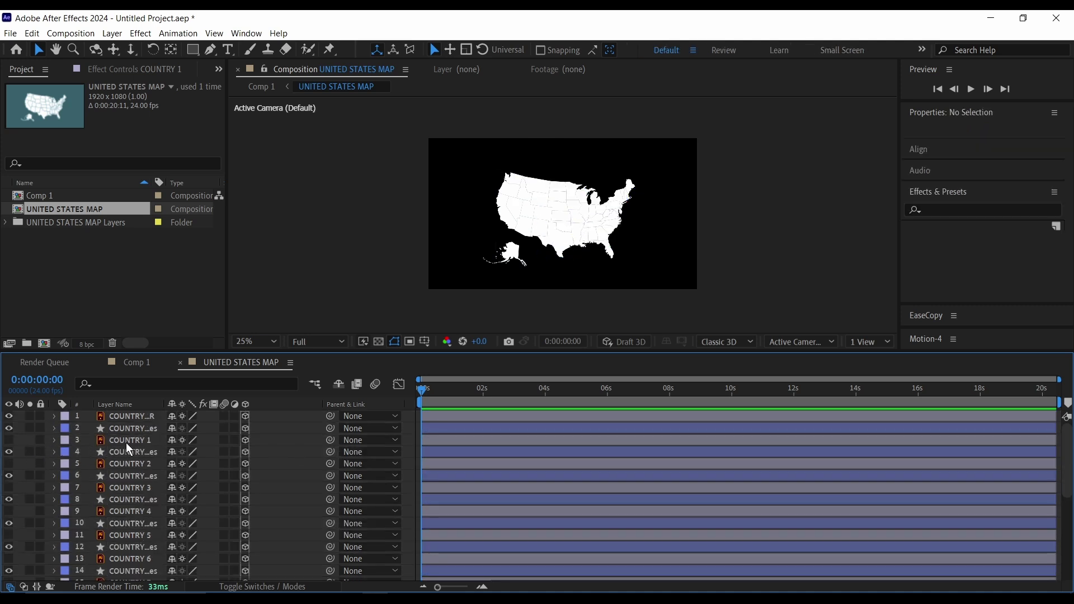
{"action": "left_click", "coordinate": [126, 442]}
{"action": "left_click_drag", "start_coordinate": [8, 440], "coordinate": [10, 474]}
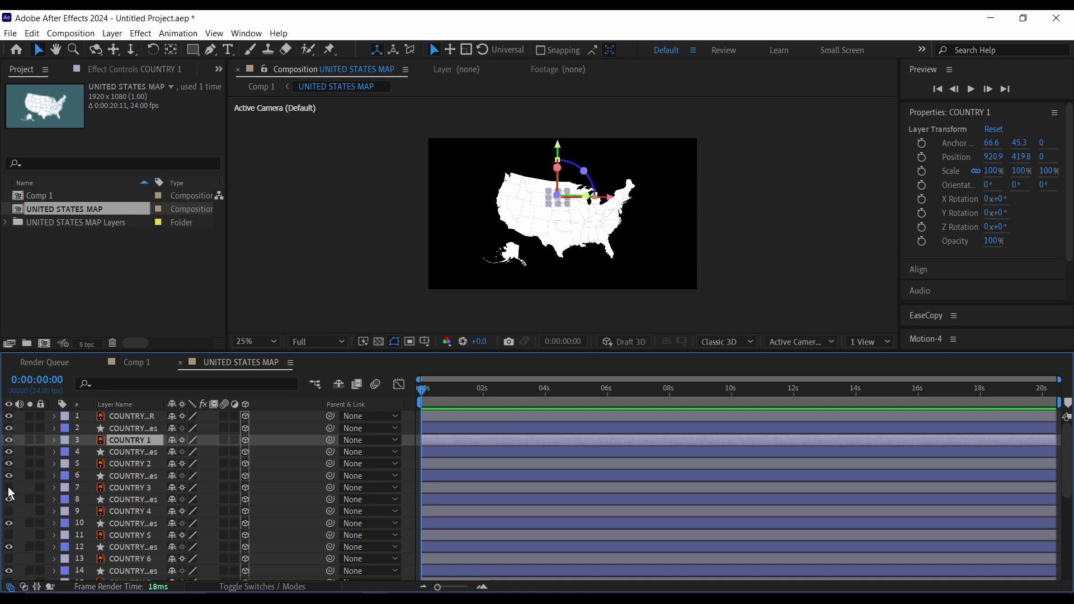
{"action": "left_click_drag", "start_coordinate": [10, 492], "coordinate": [10, 528]}
{"action": "scroll", "coordinate": [10, 528], "scroll_direction": "down", "scroll_amount": 3}
{"action": "scroll", "coordinate": [9, 526], "scroll_direction": "up", "scroll_amount": 3}
- Select the original COUNTRY layers and enable hiding of shy layers
{"action": "left_click", "coordinate": [127, 486]}
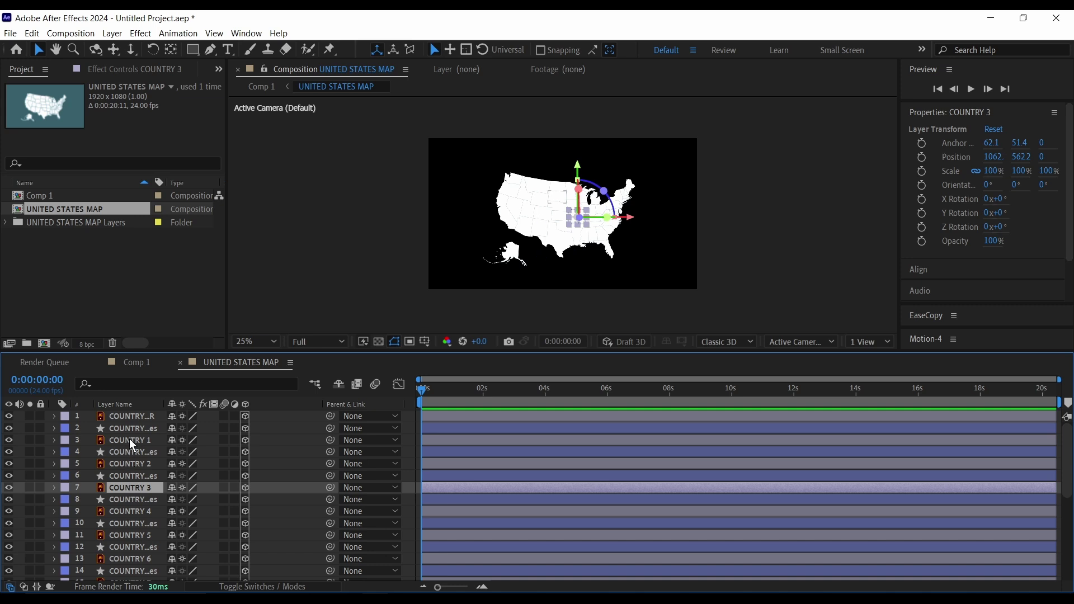
{"action": "left_click", "coordinate": [129, 440]}
{"action": "left_click", "coordinate": [122, 463]}
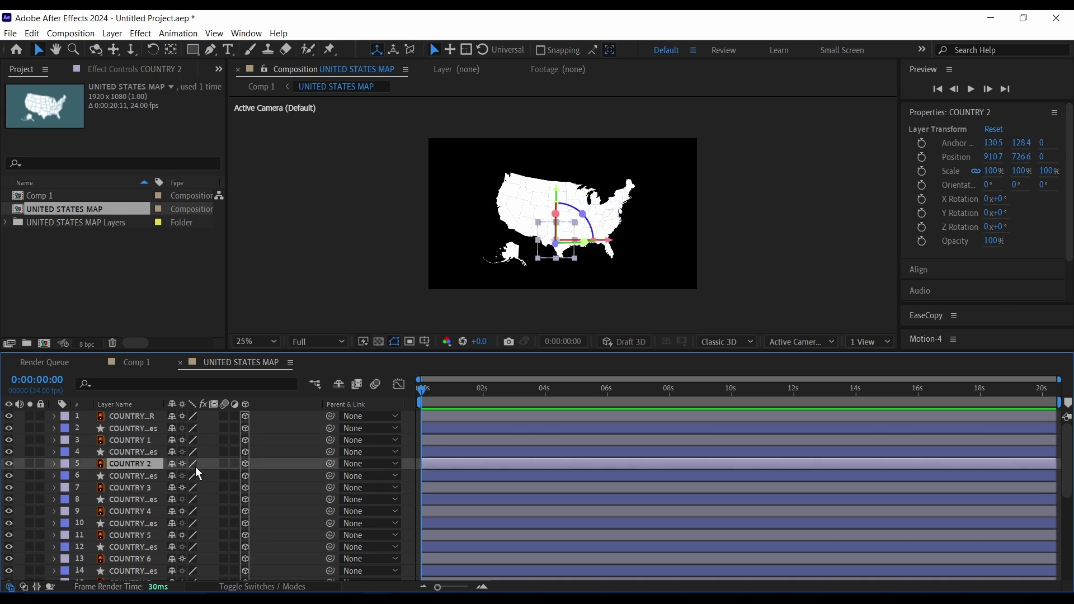
{"action": "left_click", "coordinate": [338, 385]}
- Shy the original country layers and select all 14 outline layers
{"action": "left_click_drag", "start_coordinate": [173, 440], "coordinate": [173, 571]}
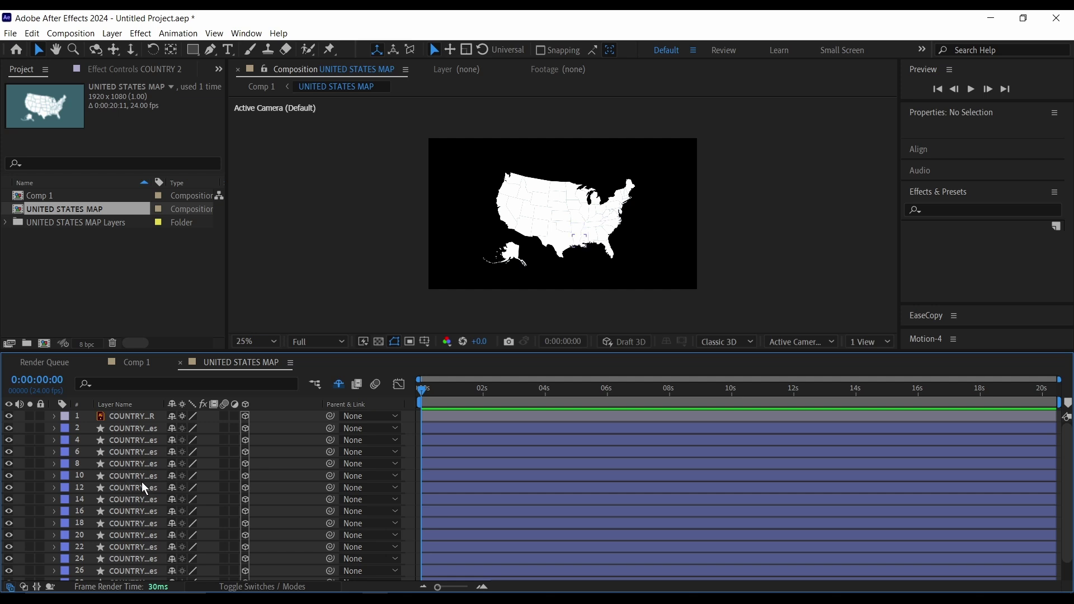
{"action": "left_click", "coordinate": [130, 428]}
{"action": "scroll", "coordinate": [139, 526], "scroll_direction": "down", "scroll_amount": 2}
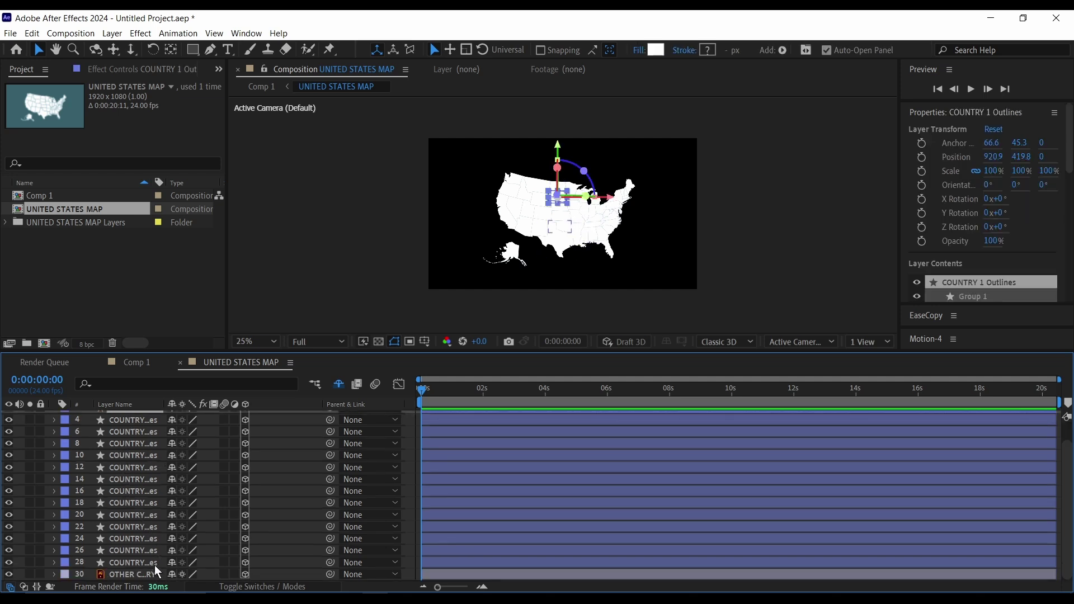
{"action": "left_click", "coordinate": [132, 564], "text": "shift"}
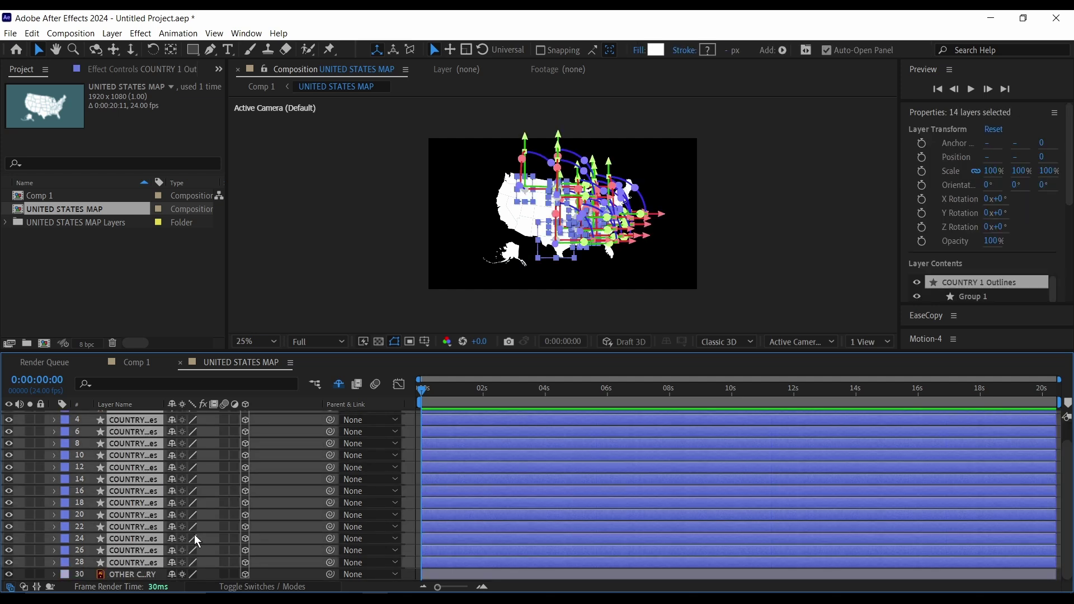
- Set the outline layers' fill colour to a bright cyan-blue
{"action": "left_click", "coordinate": [656, 53]}
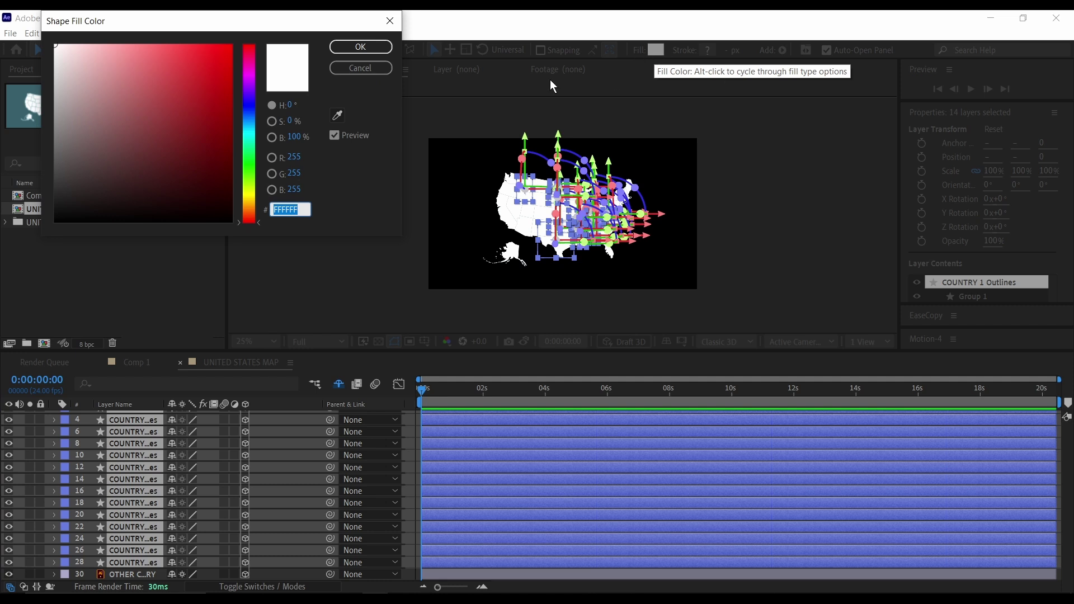
{"action": "mouse_move", "coordinate": [250, 112]}
{"action": "left_mouse_down"}
{"action": "mouse_move", "coordinate": [254, 133]}
{"action": "mouse_move", "coordinate": [250, 122]}
{"action": "left_mouse_up"}
{"action": "left_click", "coordinate": [216, 77]}
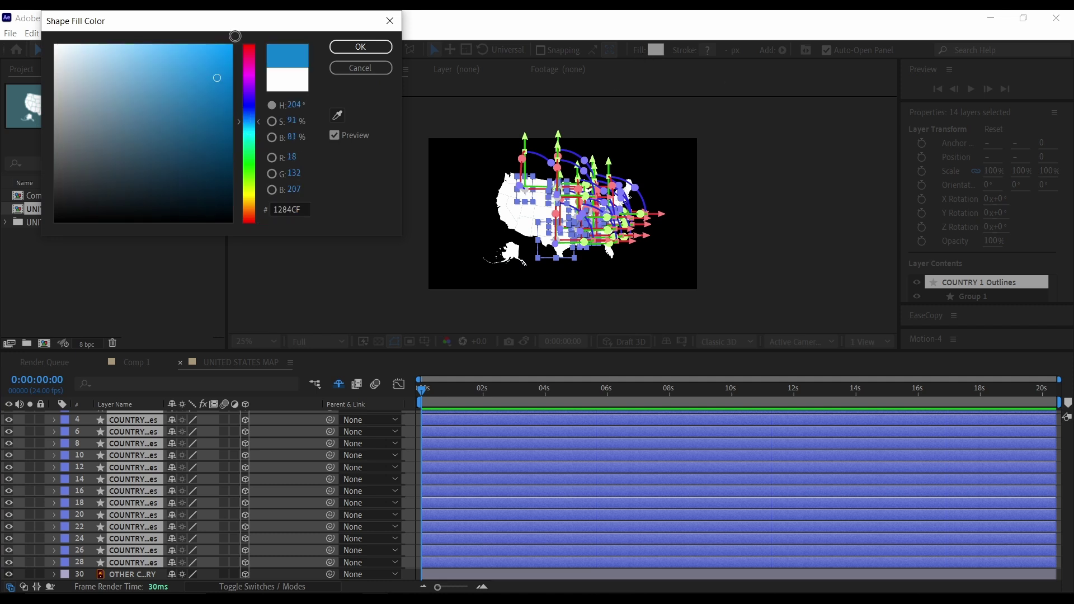
{"action": "left_click", "coordinate": [361, 46]}
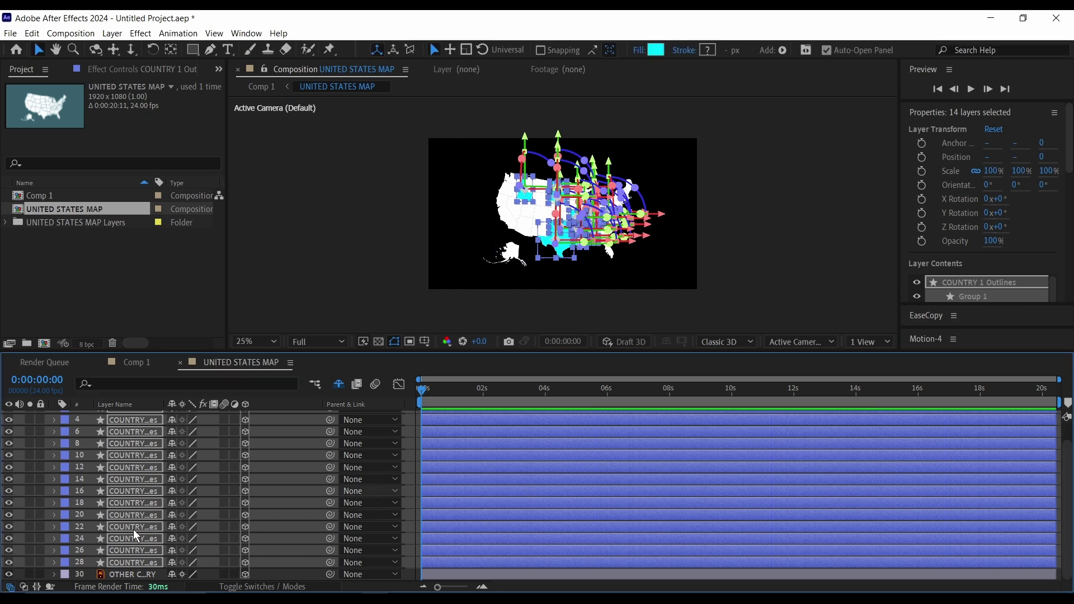
- Keyframe the outlines' Position to move from Z -30 at the start to 0 at 0:00:02:22
{"action": "key", "text": "p"}
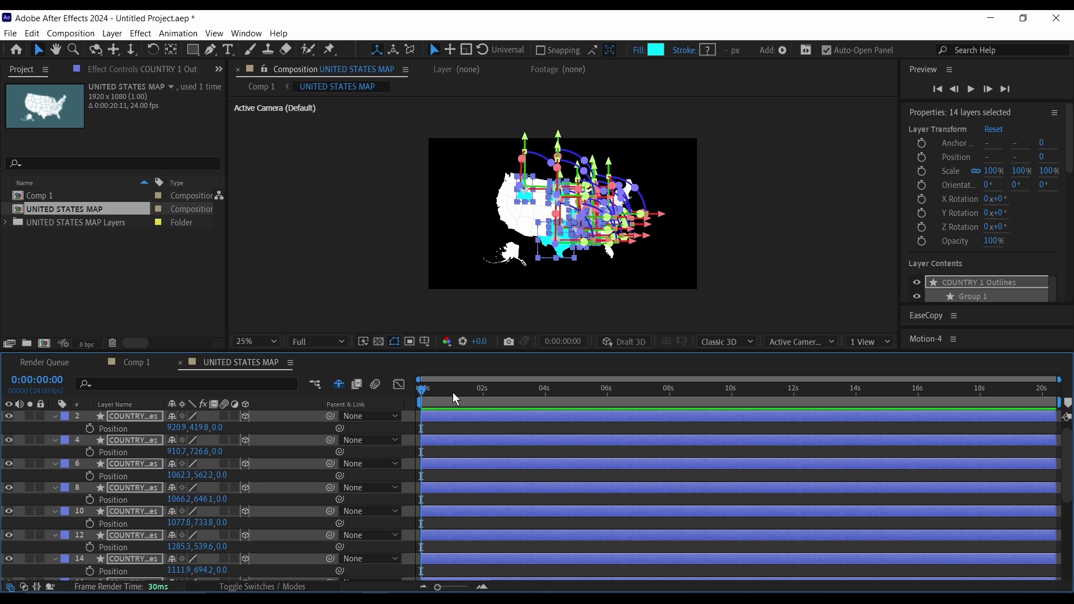
{"action": "left_click", "coordinate": [513, 394]}
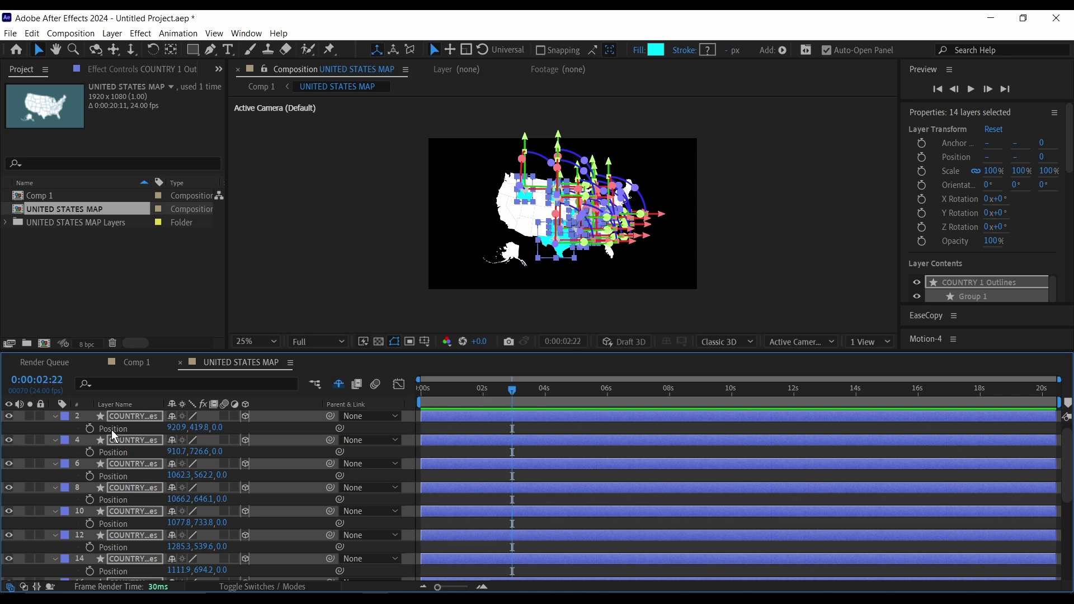
{"action": "key", "text": "alt+shift+p"}
{"action": "left_click_drag", "start_coordinate": [513, 390], "coordinate": [426, 398]}
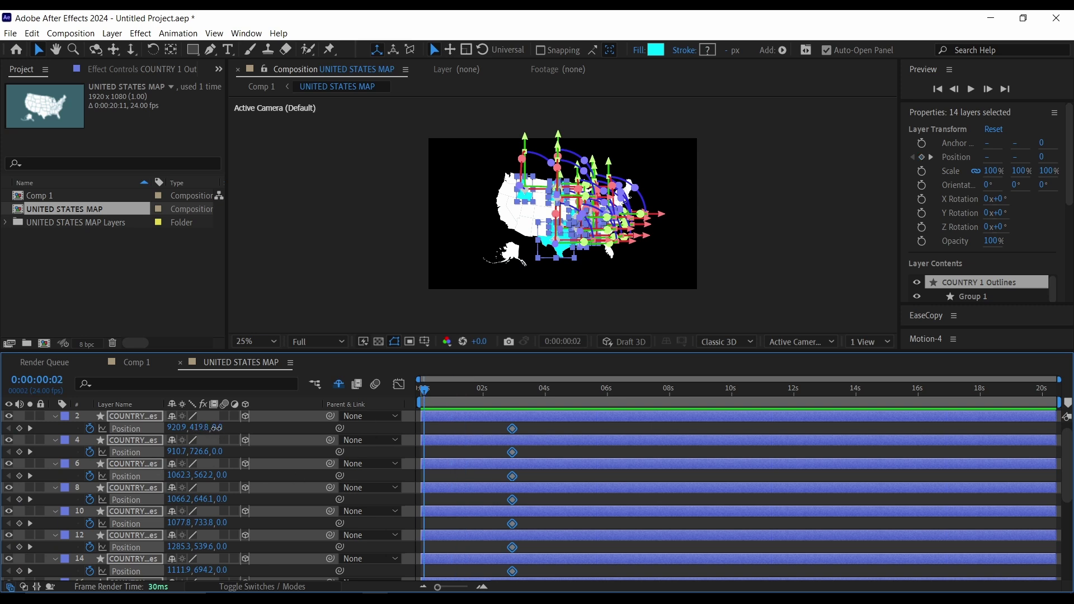
{"action": "left_click_drag", "start_coordinate": [217, 432], "coordinate": [199, 438]}
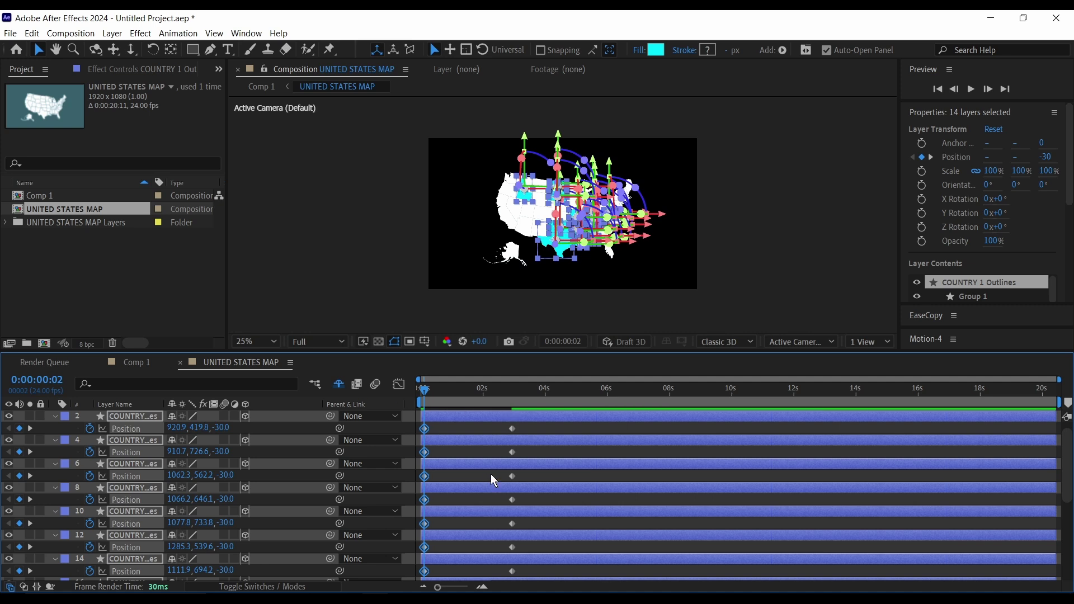
{"action": "left_click", "coordinate": [138, 368]}
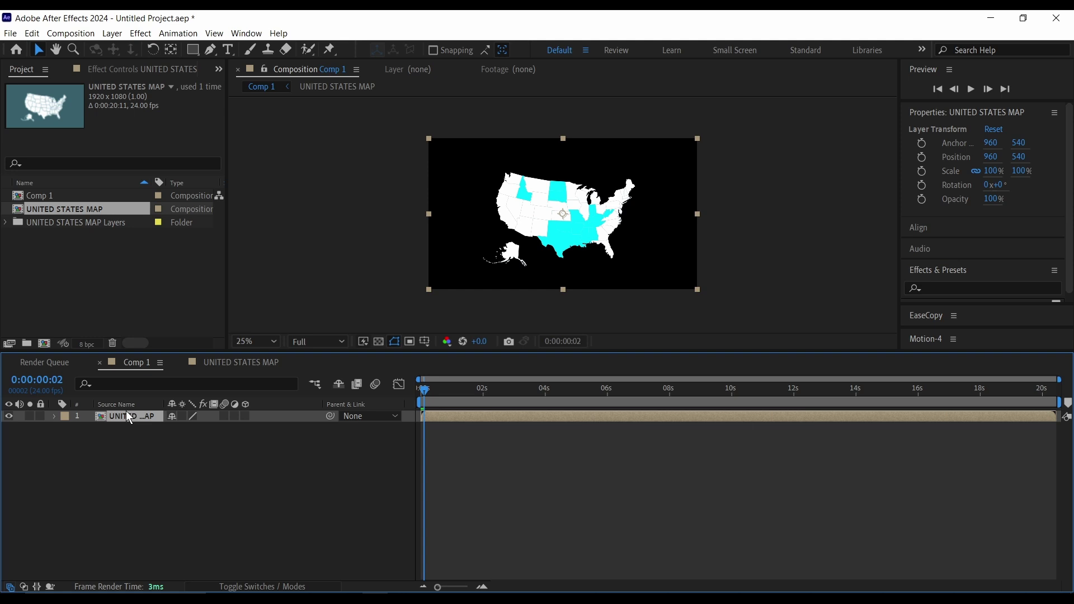
- Make the UNITED STATES MAP layer 3D and tilt it back to -61° X Rotation
{"action": "key", "text": "r"}
{"action": "left_click", "coordinate": [246, 415]}
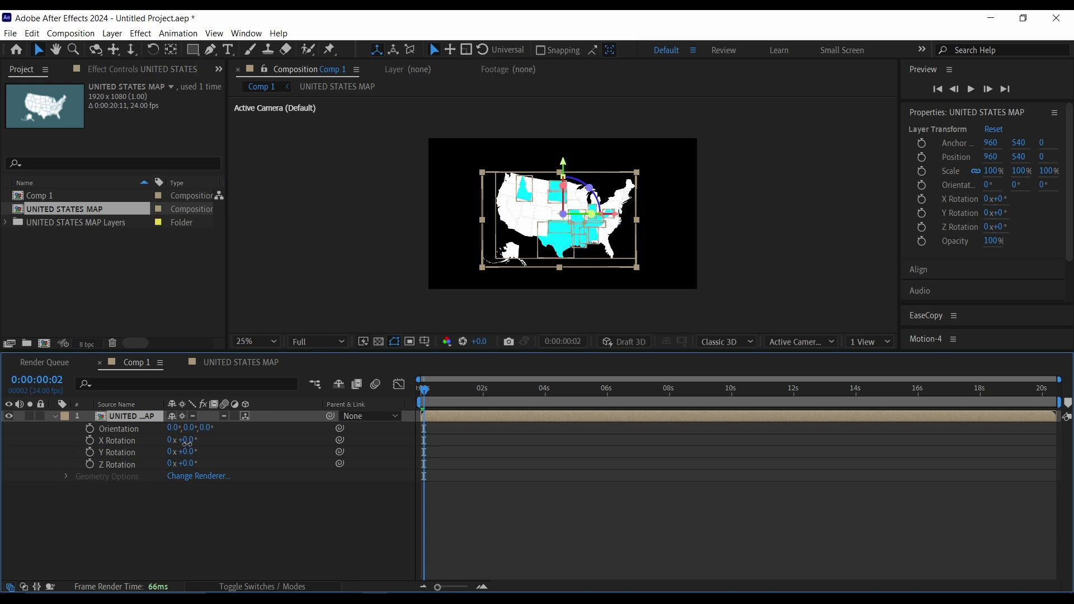
{"action": "left_click_drag", "start_coordinate": [187, 444], "coordinate": [165, 455]}
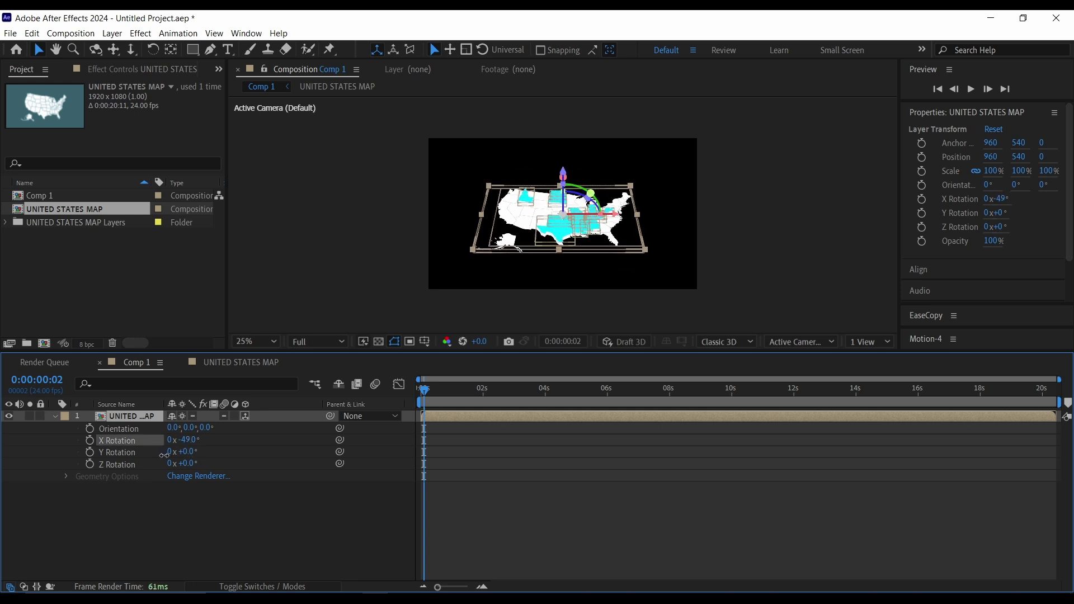
{"action": "left_click_drag", "start_coordinate": [163, 456], "coordinate": [158, 459]}
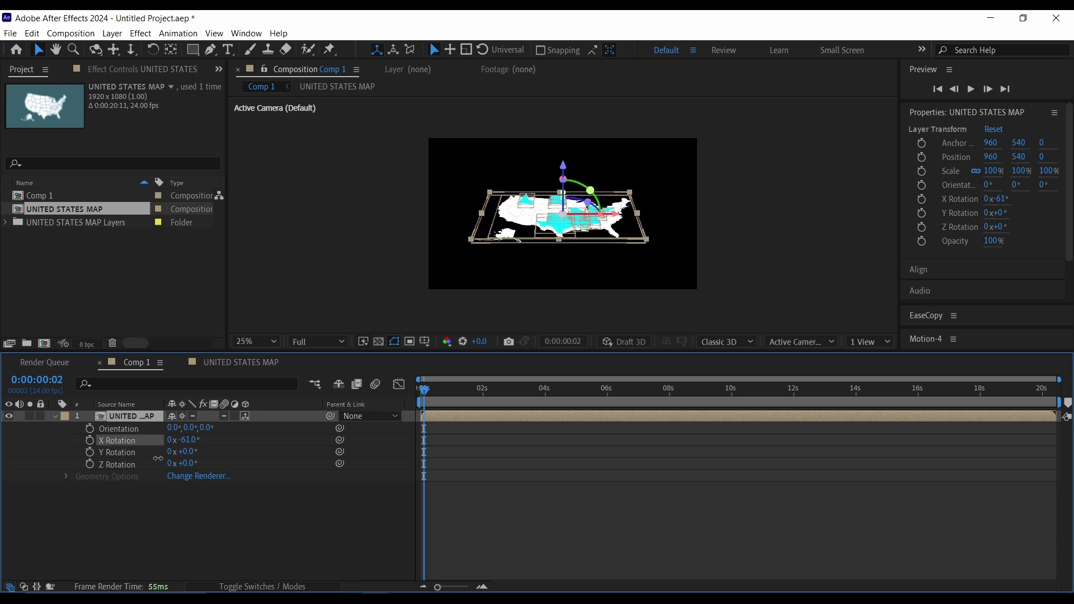
{"action": "left_click", "coordinate": [421, 389]}
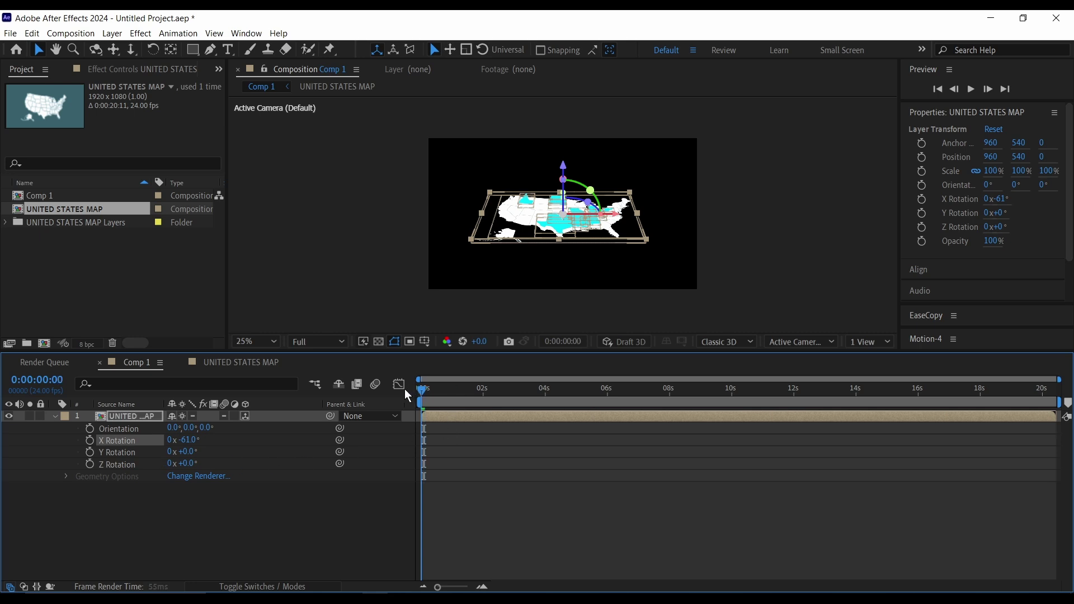
- Change the states' starting Z position from -30 to -66
{"action": "left_click", "coordinate": [234, 364]}
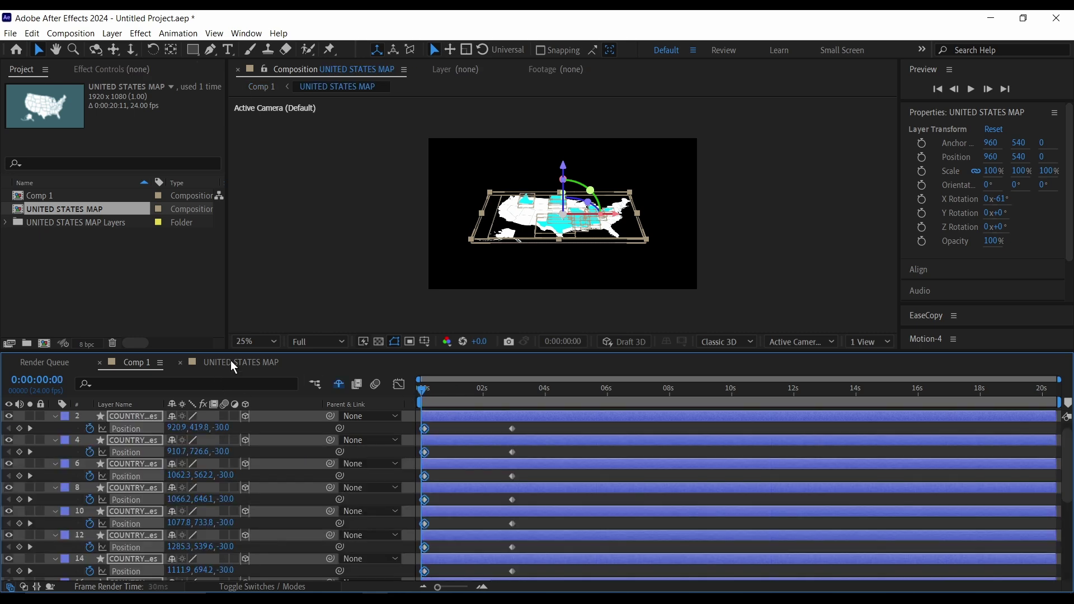
{"action": "left_click_drag", "start_coordinate": [226, 428], "coordinate": [218, 429]}
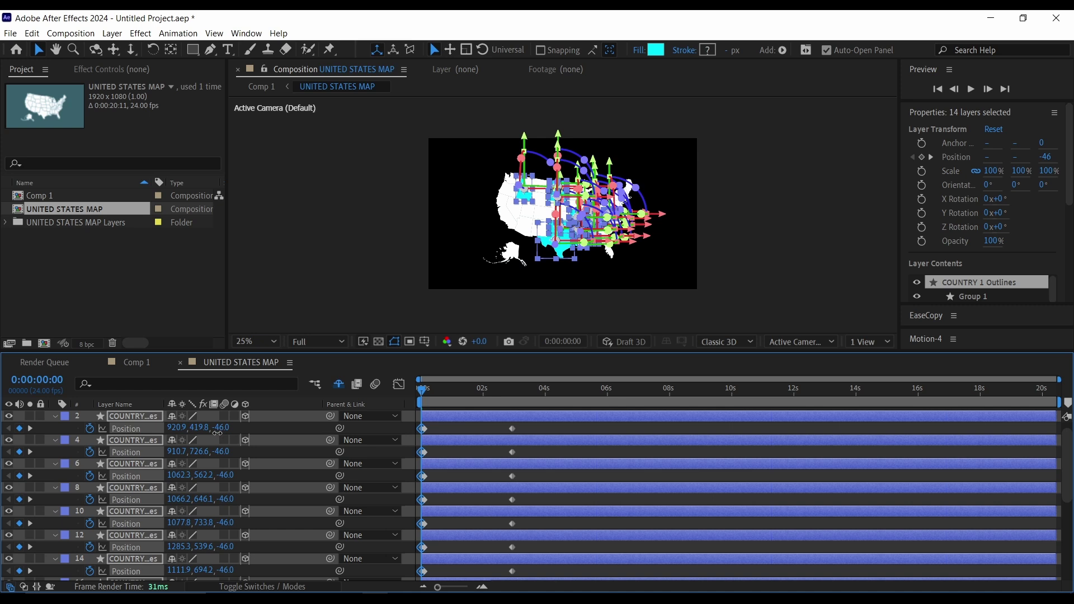
{"action": "left_click_drag", "start_coordinate": [208, 436], "coordinate": [218, 427]}
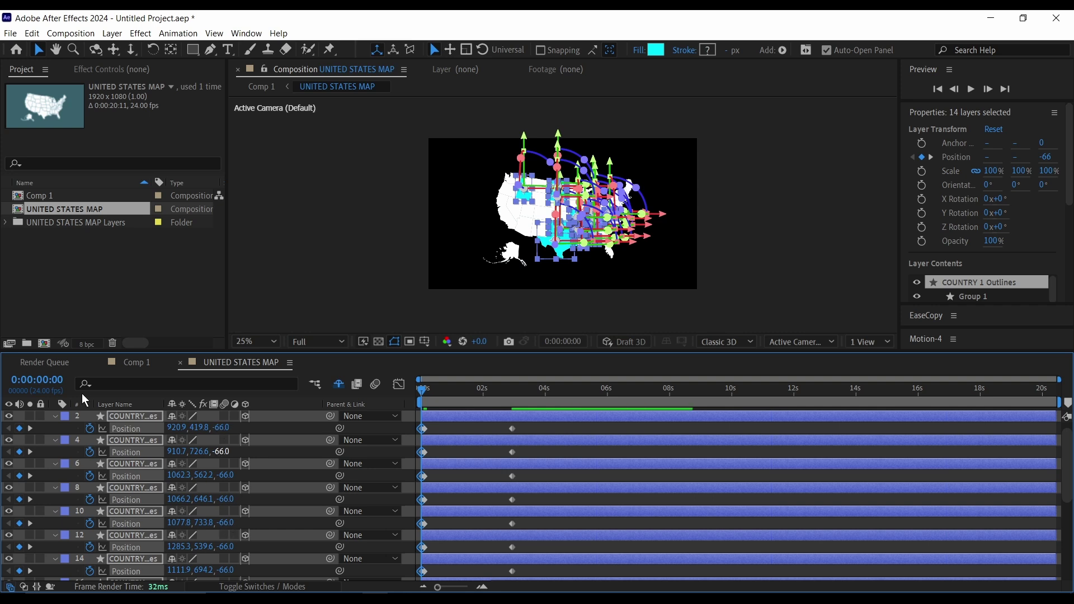
- Check the tilted map in Comp 1 at 50%, then select all state layers
{"action": "left_click", "coordinate": [134, 362]}
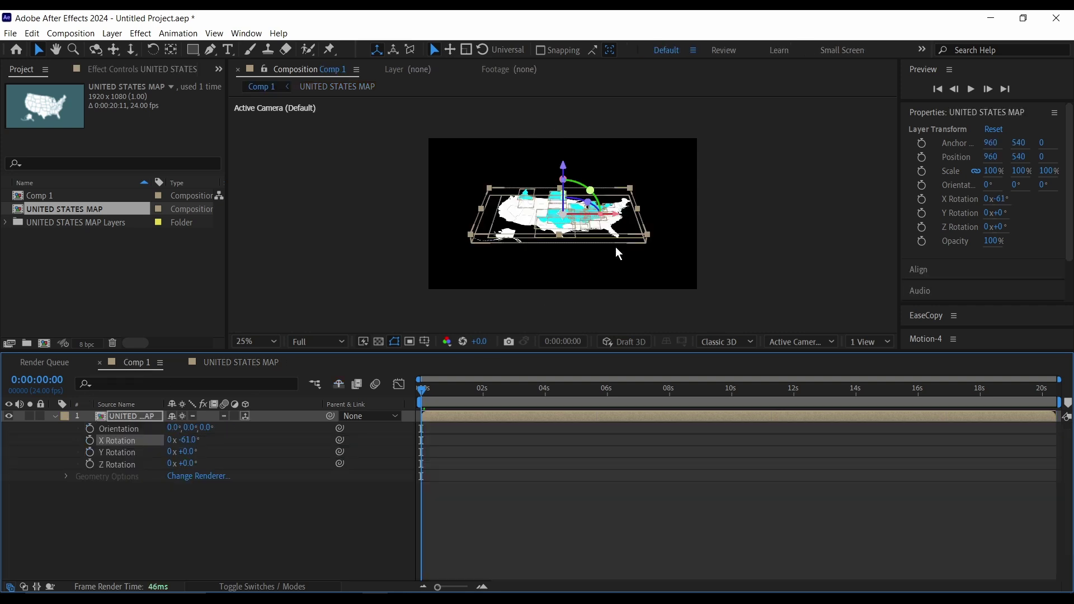
{"action": "left_click", "coordinate": [752, 302]}
{"action": "key", "text": "period"}
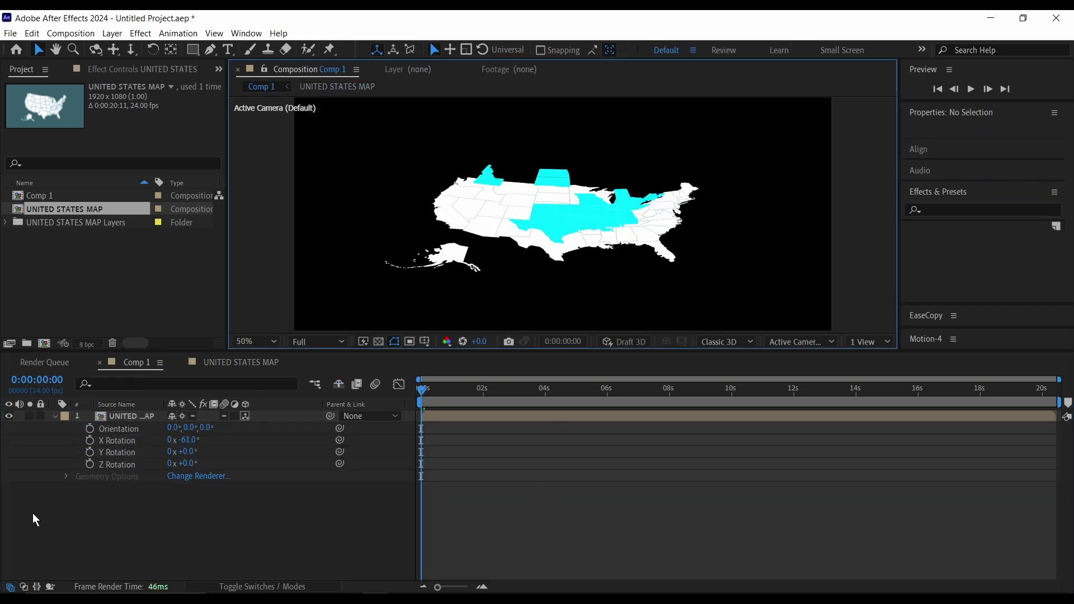
{"action": "key", "text": "shift+Escape"}
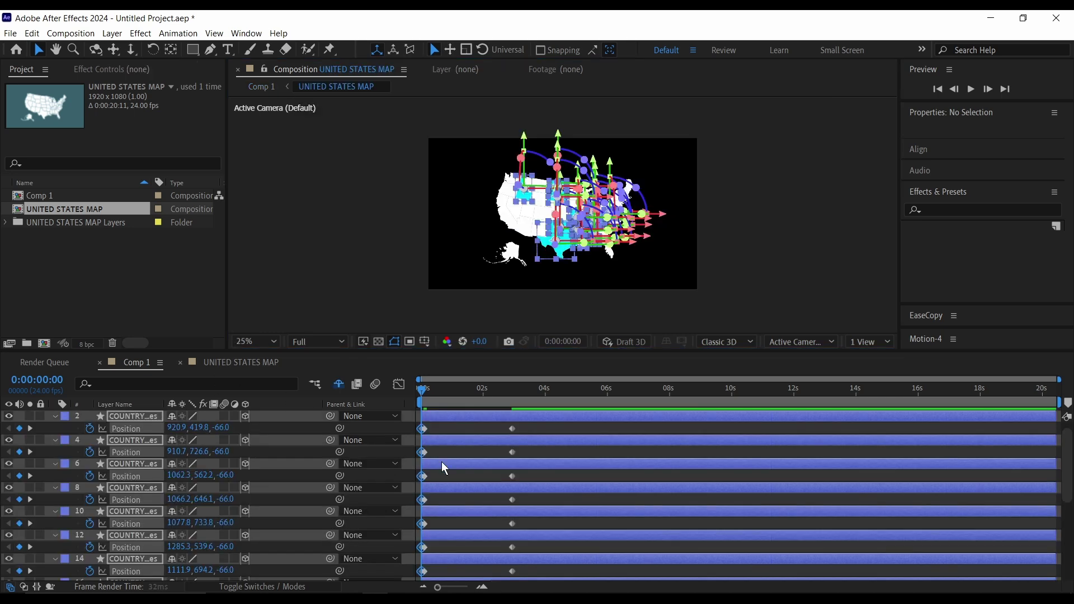
{"action": "key", "text": "ctrl+a"}
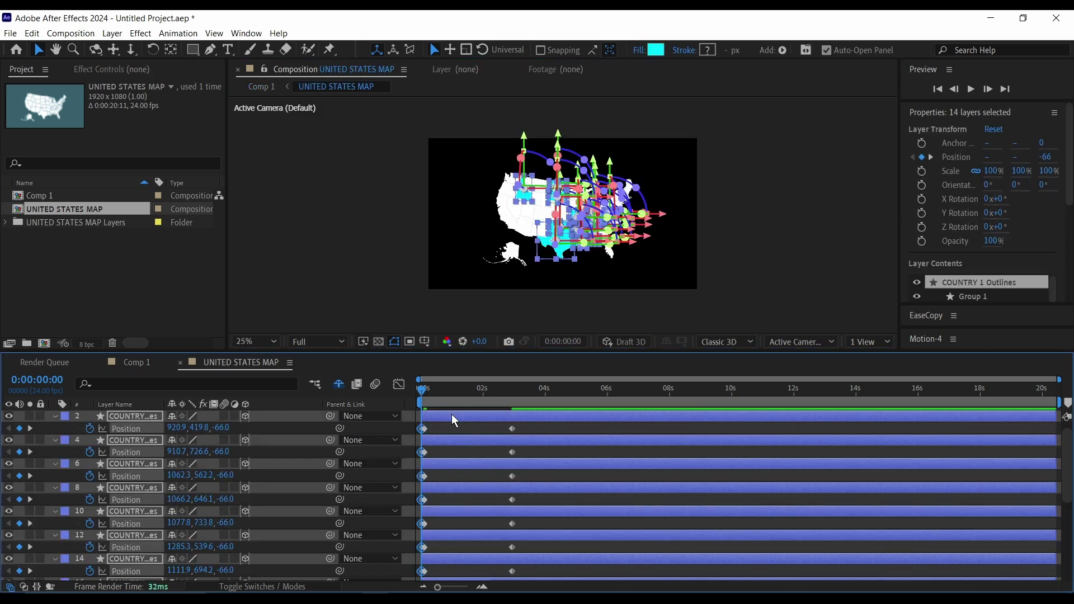
- Delay all state layers about half a second and stagger individual states' start times
{"action": "left_click_drag", "start_coordinate": [451, 414], "coordinate": [528, 480]}
{"action": "left_click", "coordinate": [606, 427]}
{"action": "key", "text": "ctrl+a"}
{"action": "left_click", "coordinate": [607, 479]}
{"action": "left_click", "coordinate": [487, 461]}
{"action": "left_click", "coordinate": [479, 512]}
{"action": "scroll", "coordinate": [484, 535], "scroll_direction": "down", "scroll_amount": 6}
{"action": "left_click", "coordinate": [516, 530]}
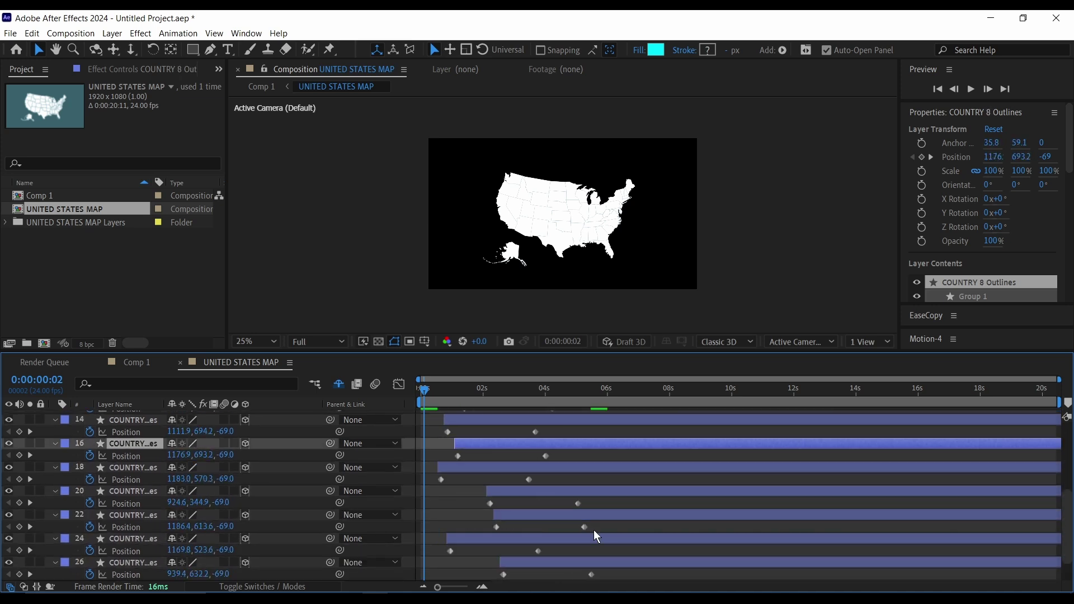
{"action": "left_click_drag", "start_coordinate": [546, 550], "coordinate": [510, 562]}
{"action": "left_click", "coordinate": [551, 562]}
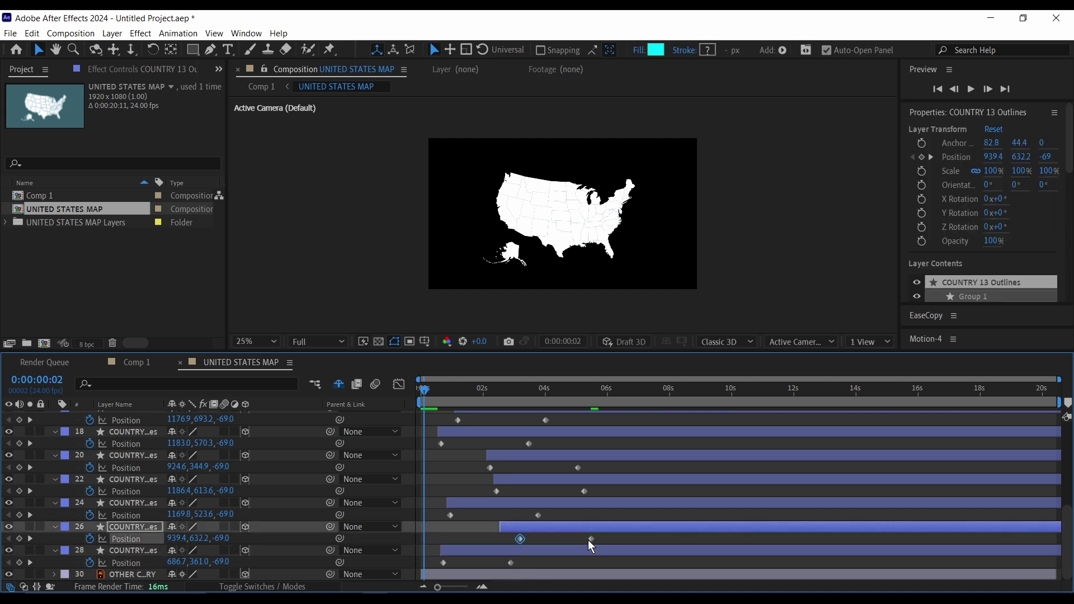
- Move second Position keyframes closer to shorten several states' drop durations
{"action": "left_click_drag", "start_coordinate": [591, 539], "coordinate": [572, 538]}
{"action": "left_click_drag", "start_coordinate": [504, 539], "coordinate": [523, 515]}
{"action": "left_click_drag", "start_coordinate": [450, 516], "coordinate": [464, 515]}
{"action": "left_click_drag", "start_coordinate": [497, 491], "coordinate": [595, 492]}
{"action": "scroll", "coordinate": [488, 473], "scroll_direction": "up", "scroll_amount": 5}
{"action": "left_click", "coordinate": [532, 497]}
{"action": "scroll", "coordinate": [541, 492], "scroll_direction": "up", "scroll_amount": 3}
{"action": "left_click_drag", "start_coordinate": [464, 516], "coordinate": [582, 464]}
{"action": "scroll", "coordinate": [482, 516], "scroll_direction": "up", "scroll_amount": 2}
- Import cement-texture.jpg into the project
{"action": "left_click", "coordinate": [550, 506]}
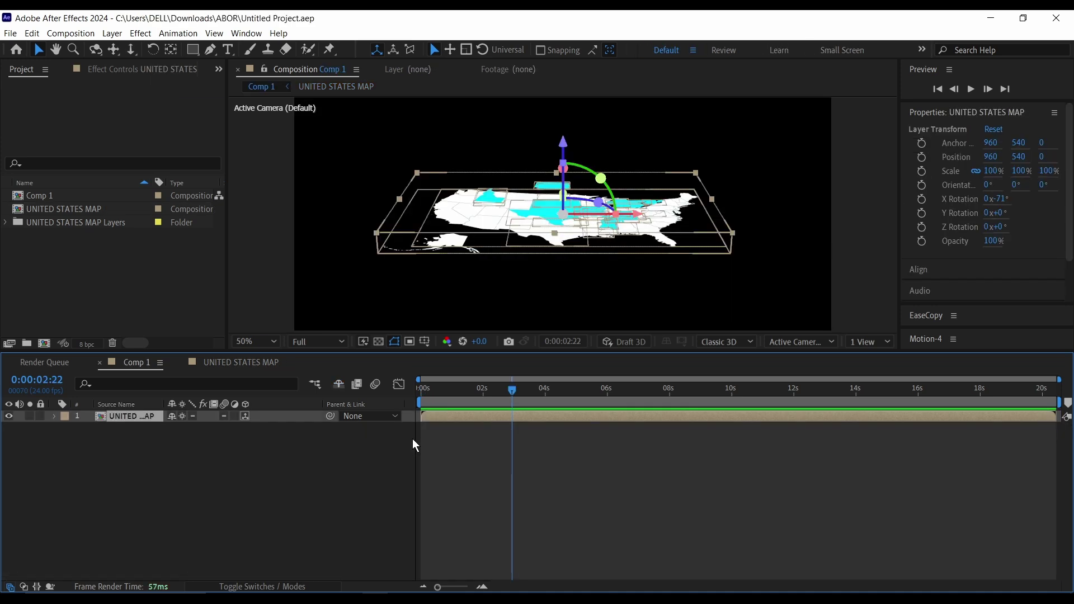
{"action": "left_click", "coordinate": [328, 507]}
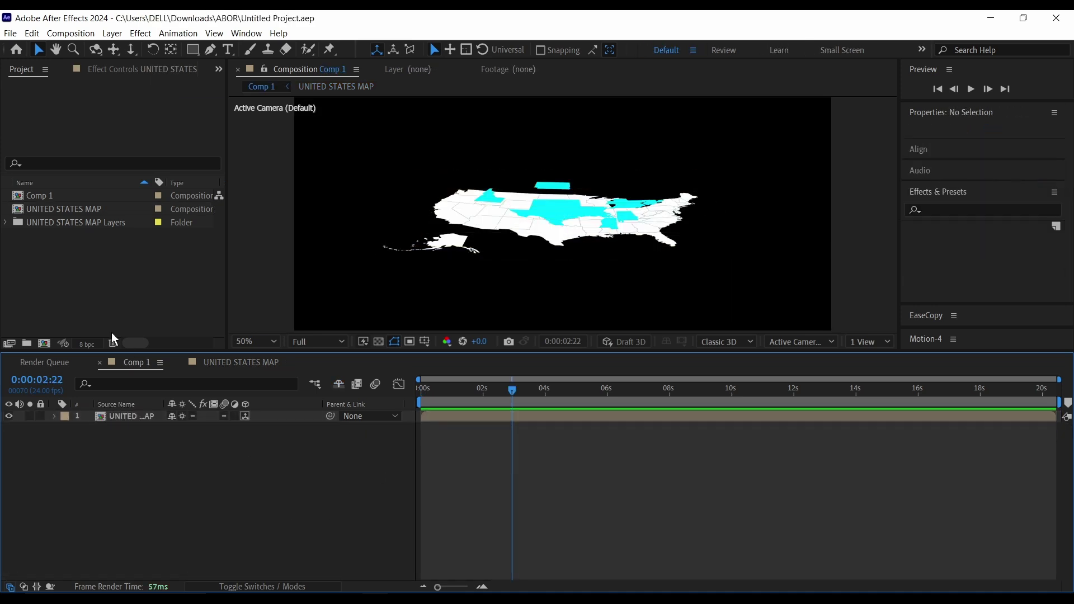
{"action": "left_click", "coordinate": [96, 300]}
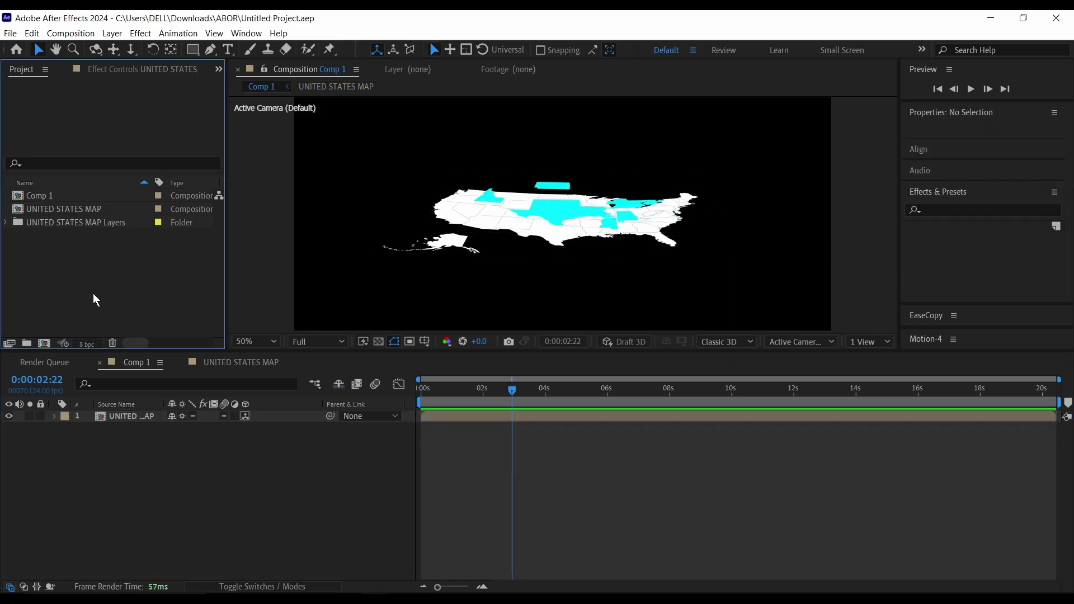
{"action": "double_click", "coordinate": [122, 280]}
{"action": "left_click", "coordinate": [457, 246]}
{"action": "double_click", "coordinate": [455, 244]}
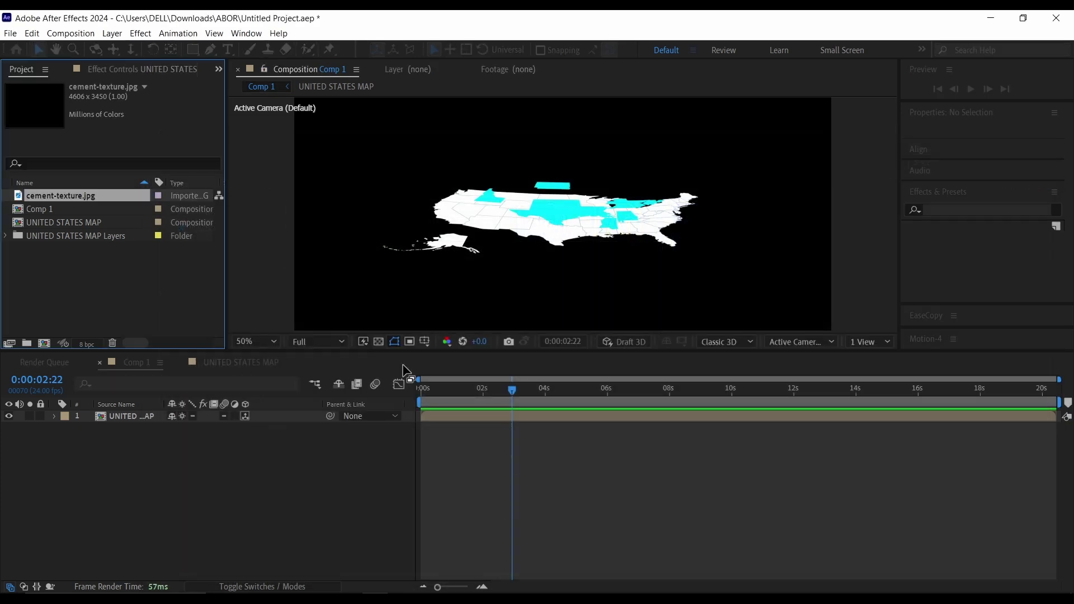
- Add cement-texture.jpg to Comp 1 and use it as the map layer's track matte
{"action": "left_click_drag", "start_coordinate": [96, 212], "coordinate": [131, 417]}
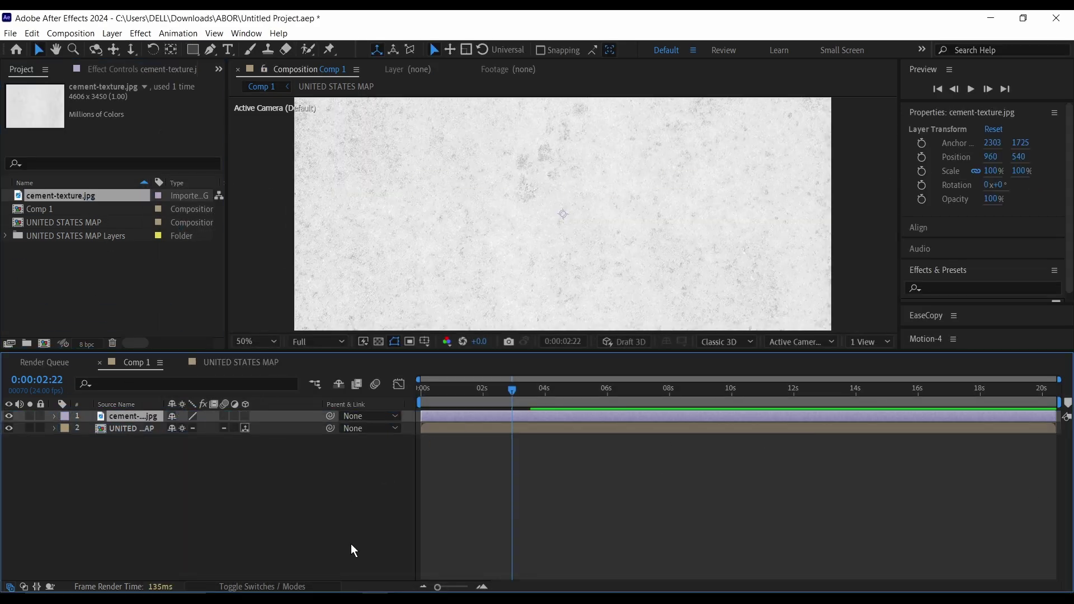
{"action": "left_click", "coordinate": [246, 586]}
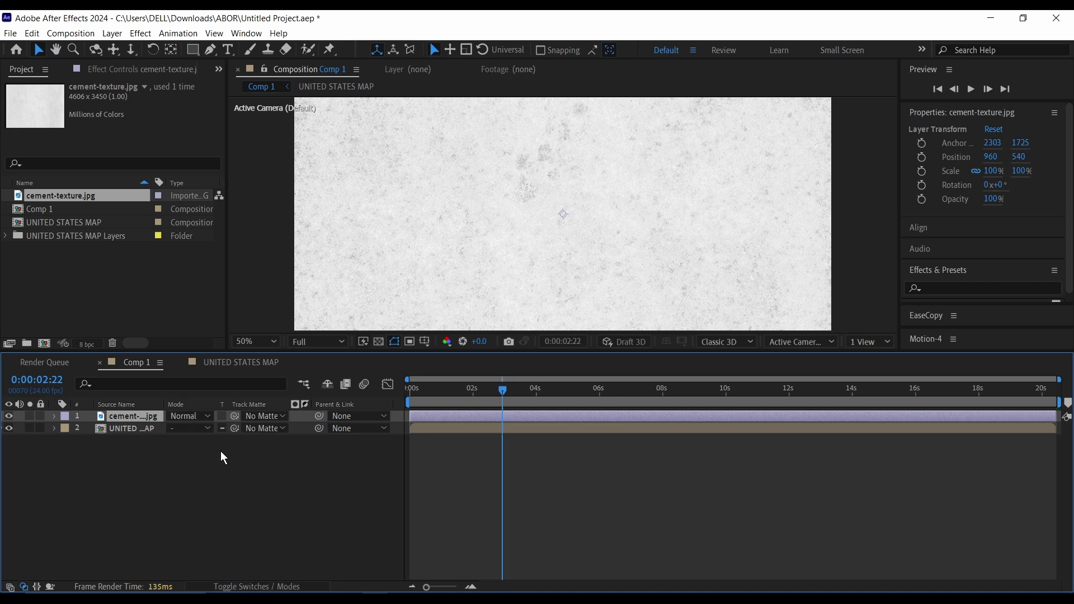
{"action": "left_click", "coordinate": [264, 429]}
{"action": "left_click", "coordinate": [299, 458]}
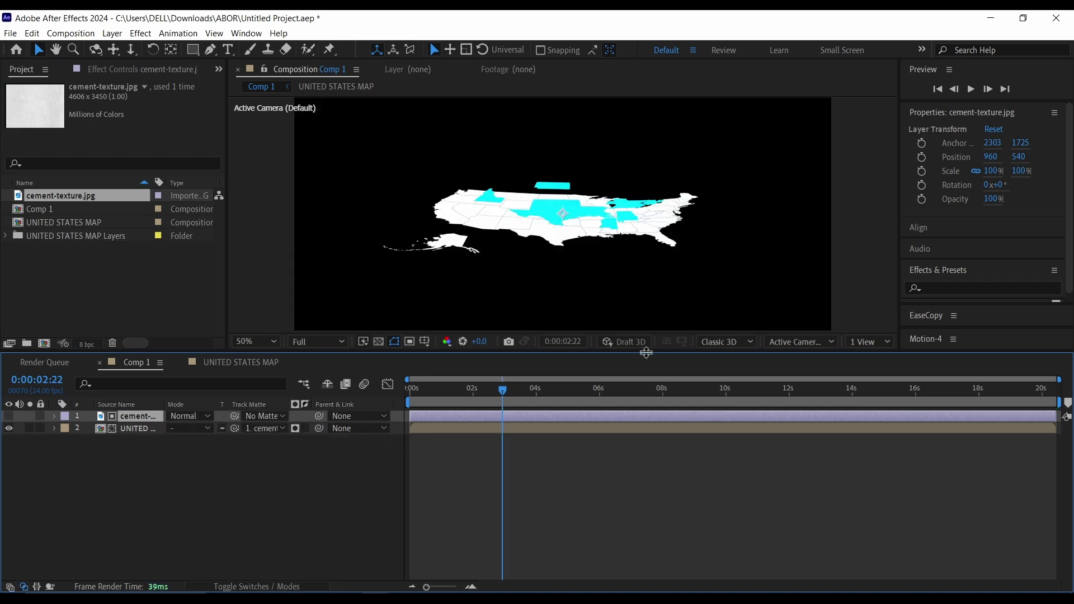
{"action": "left_click", "coordinate": [295, 428]}
{"action": "key", "text": "period"}
{"action": "key", "text": "period"}
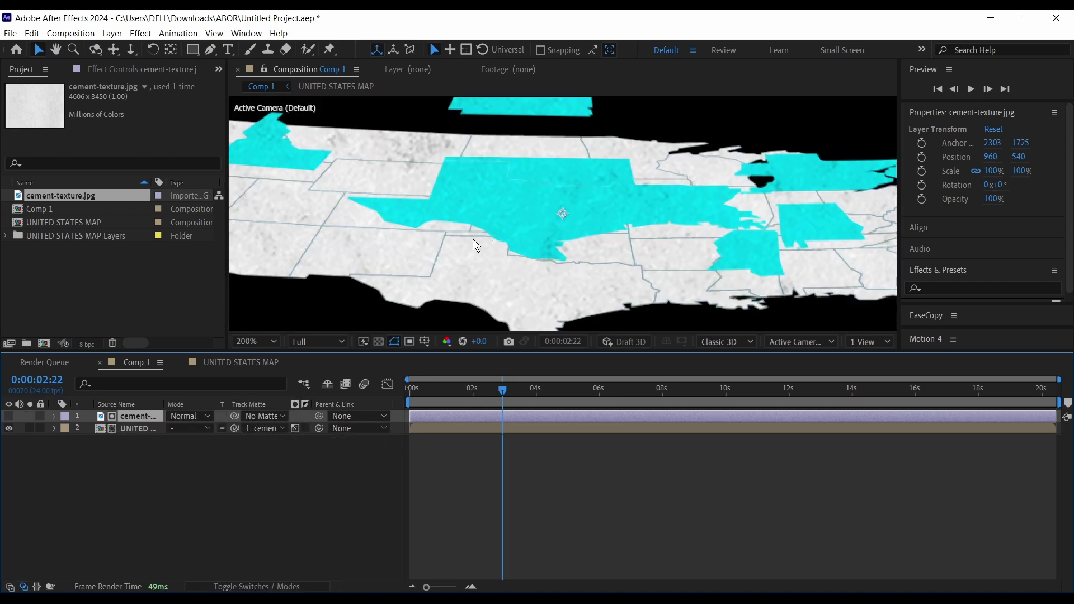
{"action": "key", "text": "comma"}
{"action": "key", "text": "comma"}
{"action": "key", "text": "Home"}
{"action": "left_click", "coordinate": [194, 500]}
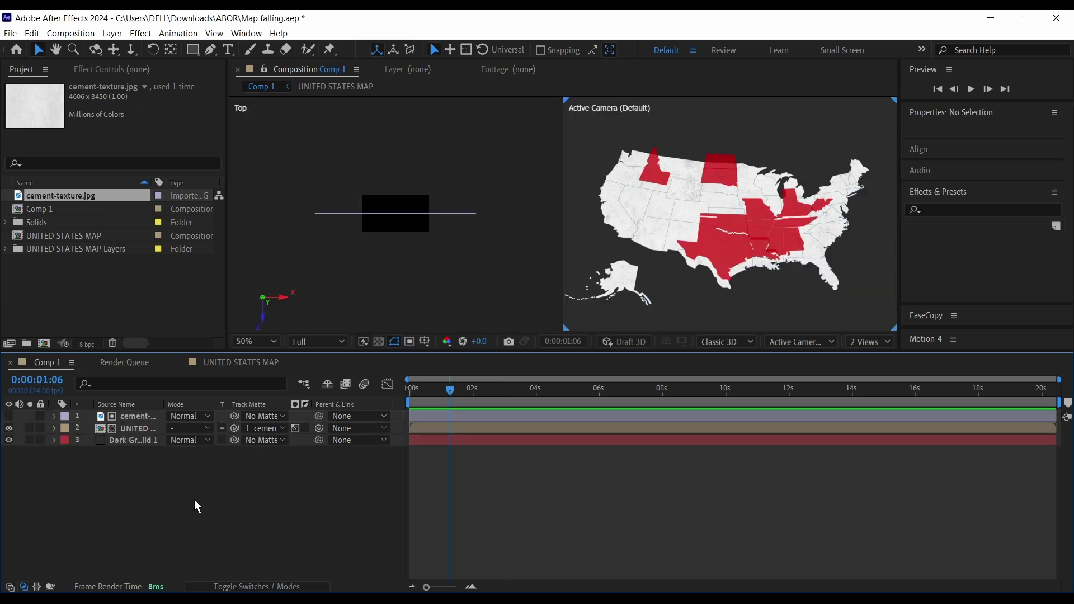
- Add a new Camera 1 layer to Comp 1 and show its Position property
{"action": "left_click", "coordinate": [141, 33]}
{"action": "left_click", "coordinate": [112, 33]}
{"action": "left_click", "coordinate": [375, 90]}
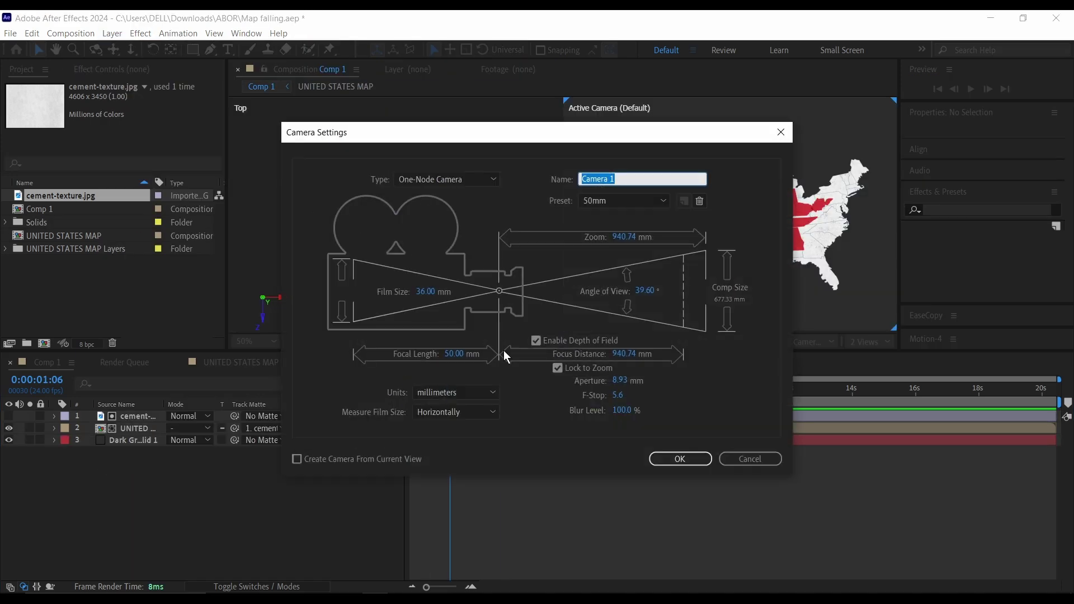
{"action": "left_click", "coordinate": [680, 459]}
{"action": "left_click", "coordinate": [119, 416]}
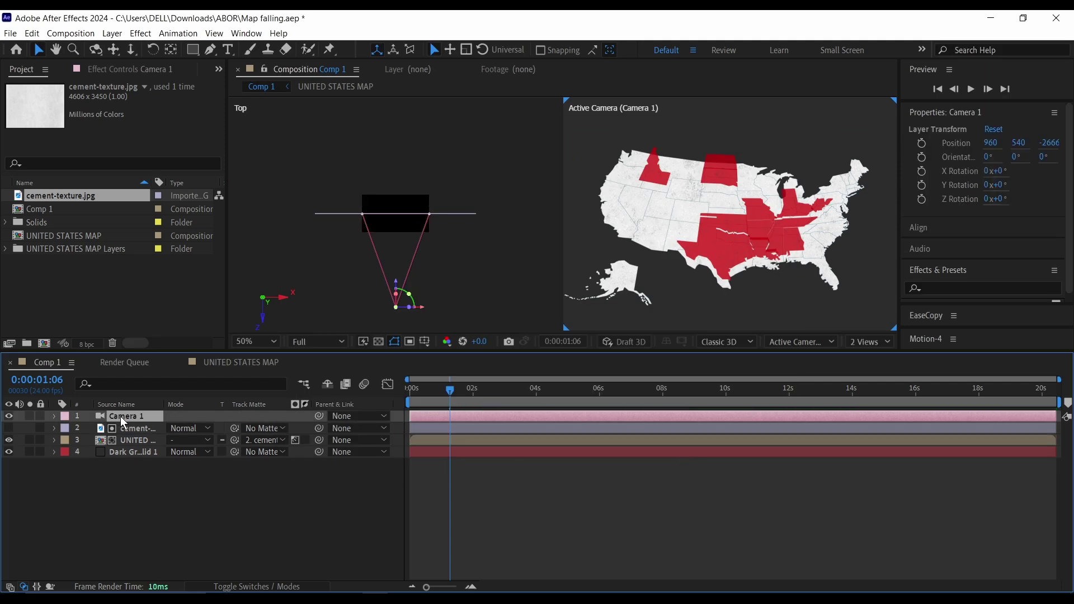
{"action": "key", "text": "p"}
- Keyframe the camera's Z position from -2666.7 at 0:00 to -2283.7 at 4:09
{"action": "left_click_drag", "start_coordinate": [450, 390], "coordinate": [315, 407]}
{"action": "left_click", "coordinate": [89, 429]}
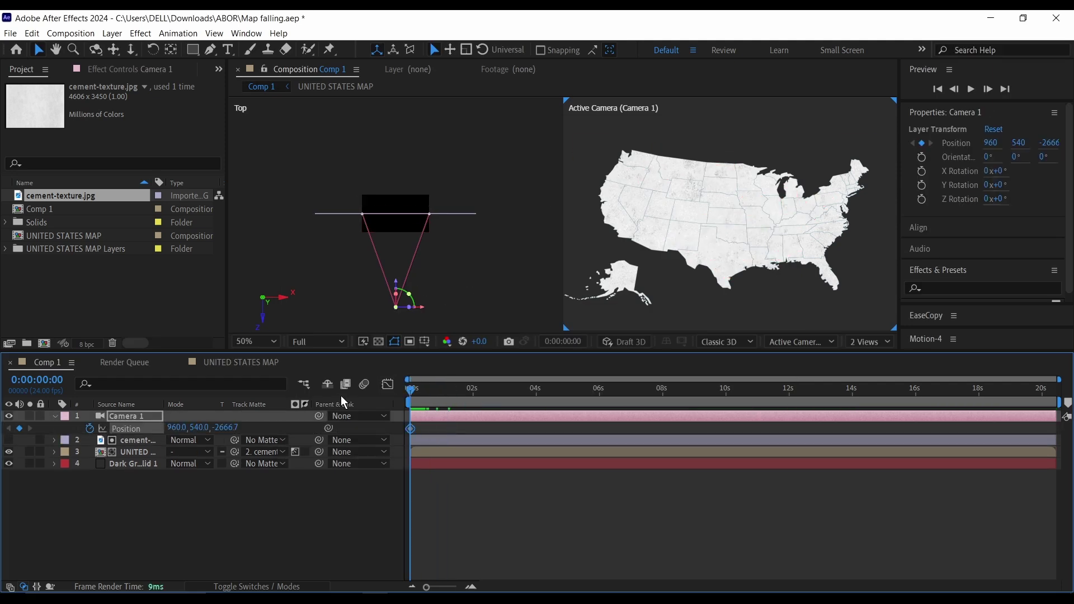
{"action": "left_click_drag", "start_coordinate": [412, 390], "coordinate": [548, 412]}
{"action": "left_click_drag", "start_coordinate": [226, 428], "coordinate": [466, 462]}
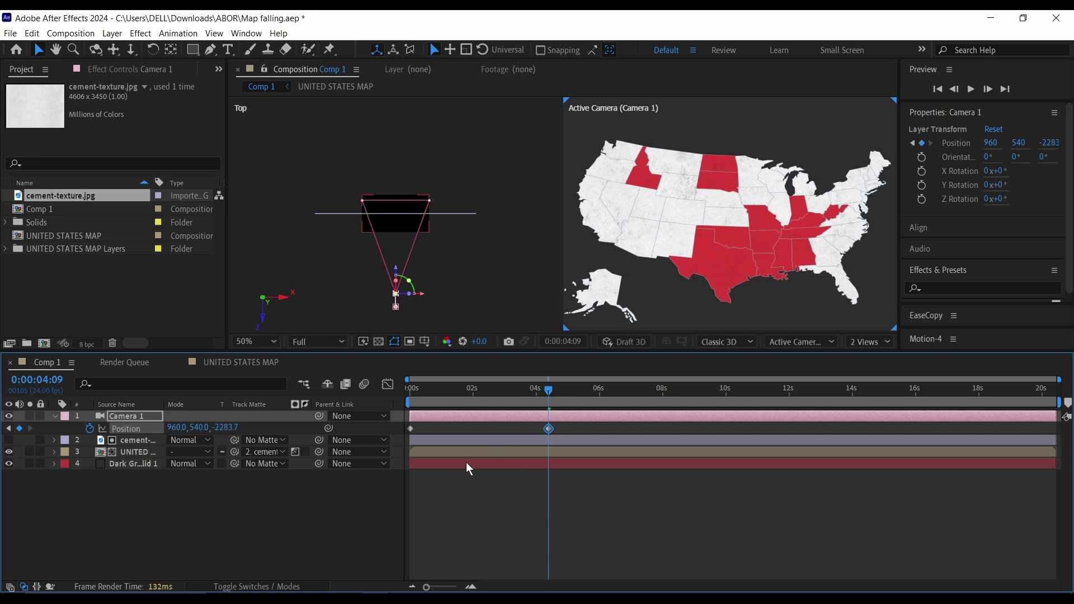
{"action": "left_click_drag", "start_coordinate": [435, 398], "coordinate": [381, 409]}
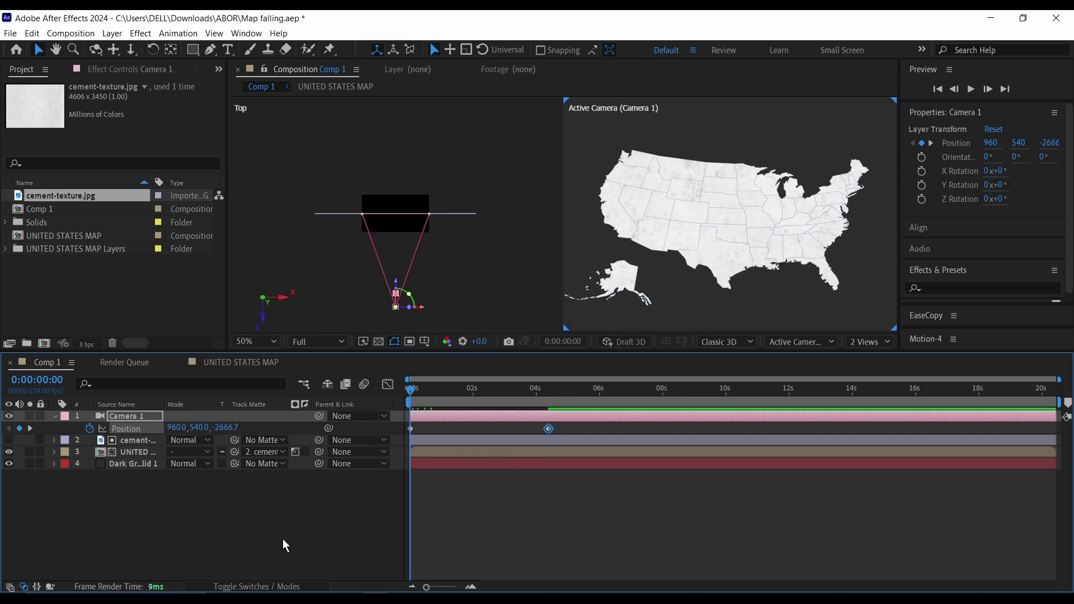